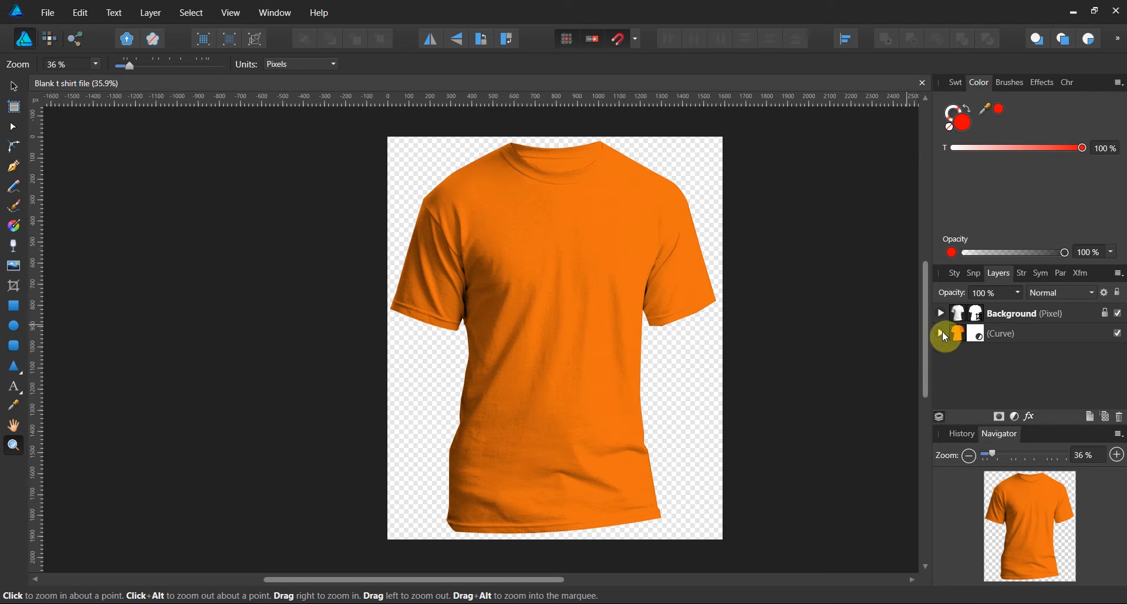
Step: Recolour the shirt's curve layer white through its HSL adjustment: hue shift 17.1°, saturation shift -38%, luminosity shift 99%
double_click(977, 333)
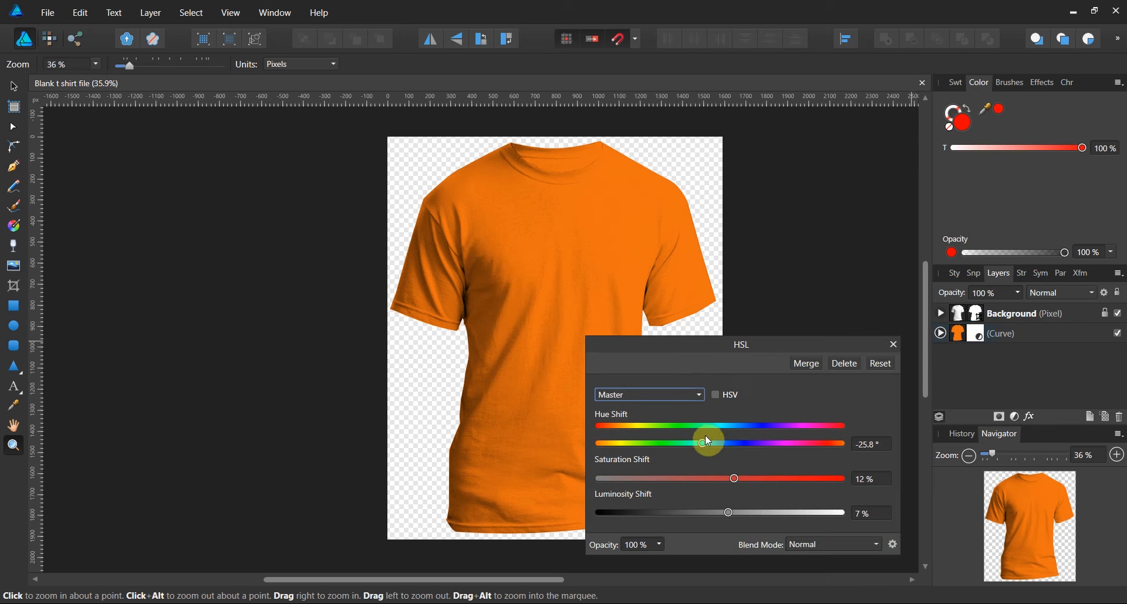
drag(704, 441, 730, 445)
drag(730, 512, 853, 515)
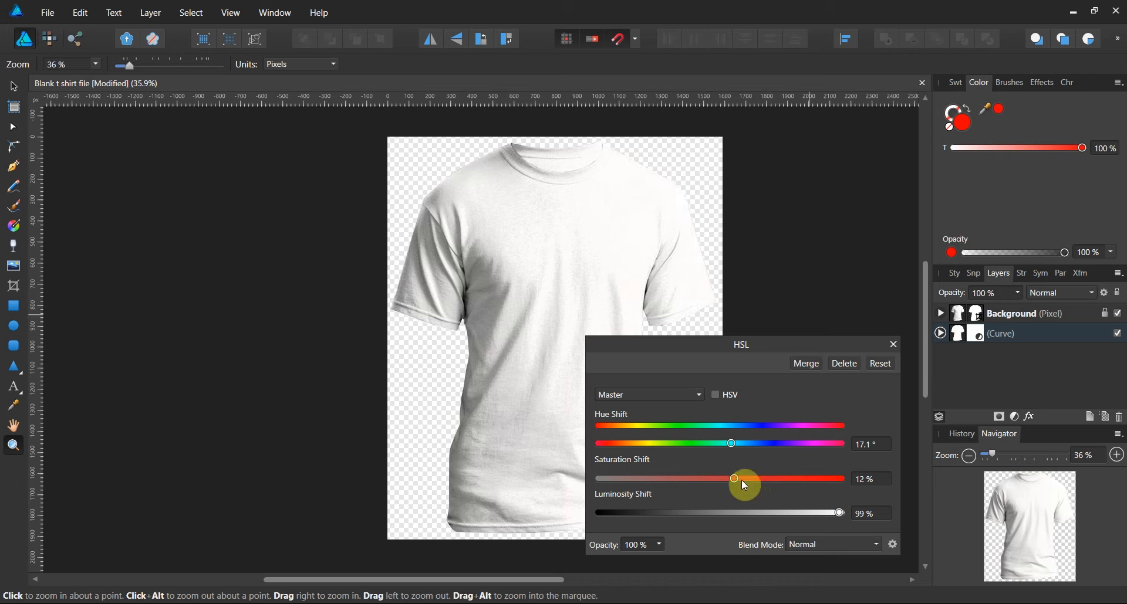
drag(741, 480, 674, 477)
click(751, 251)
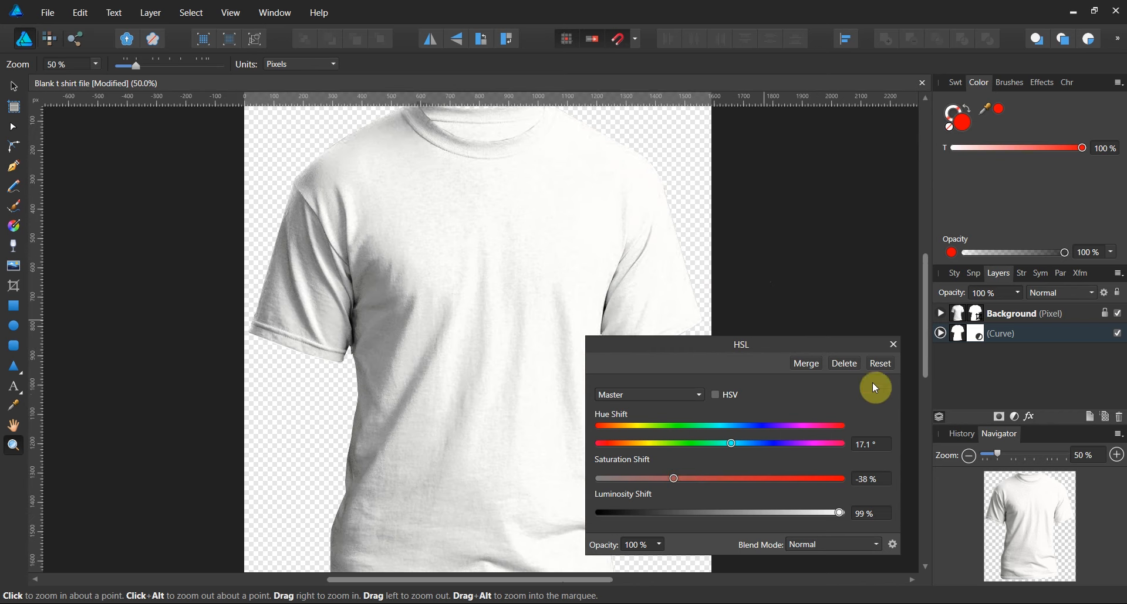
click(891, 346)
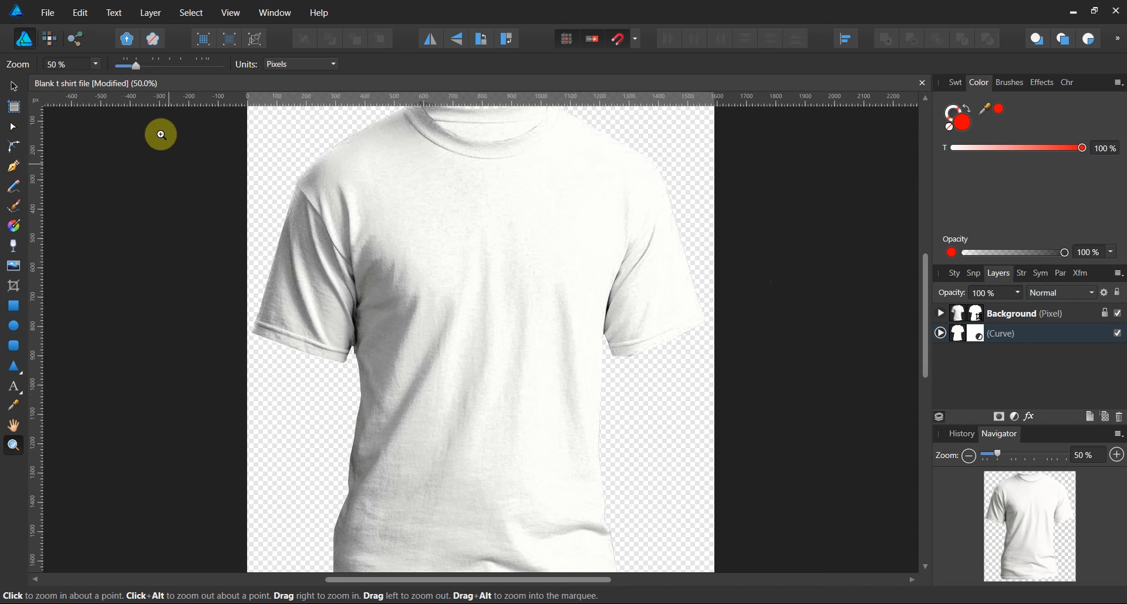
Step: Open the recent file Seventh season studios logo idea.afdesign and copy its logo group
click(49, 15)
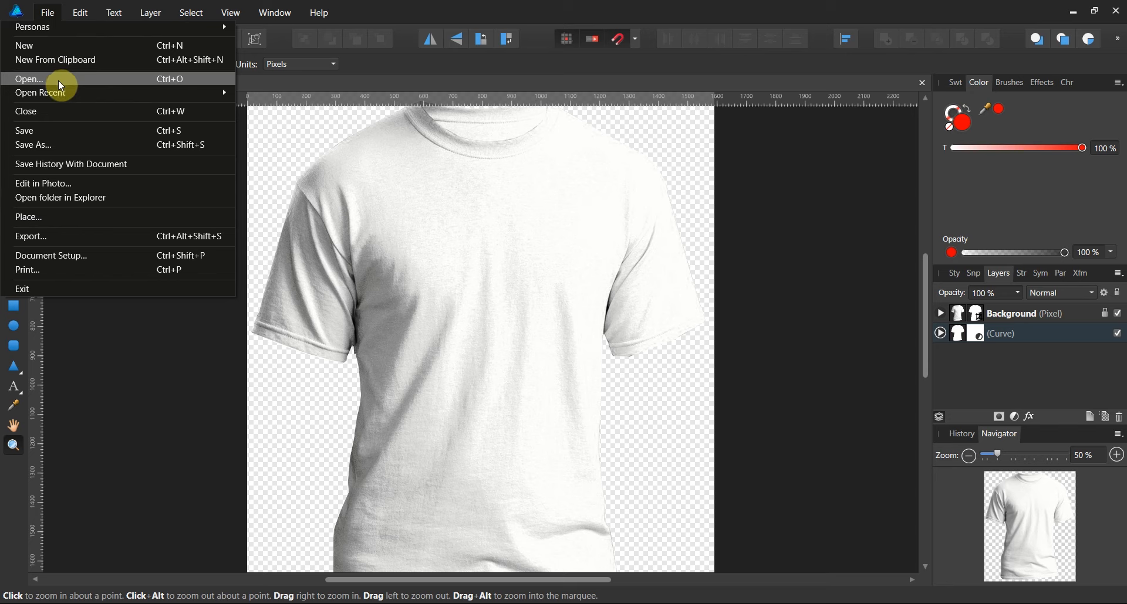
mouse_move(60, 89)
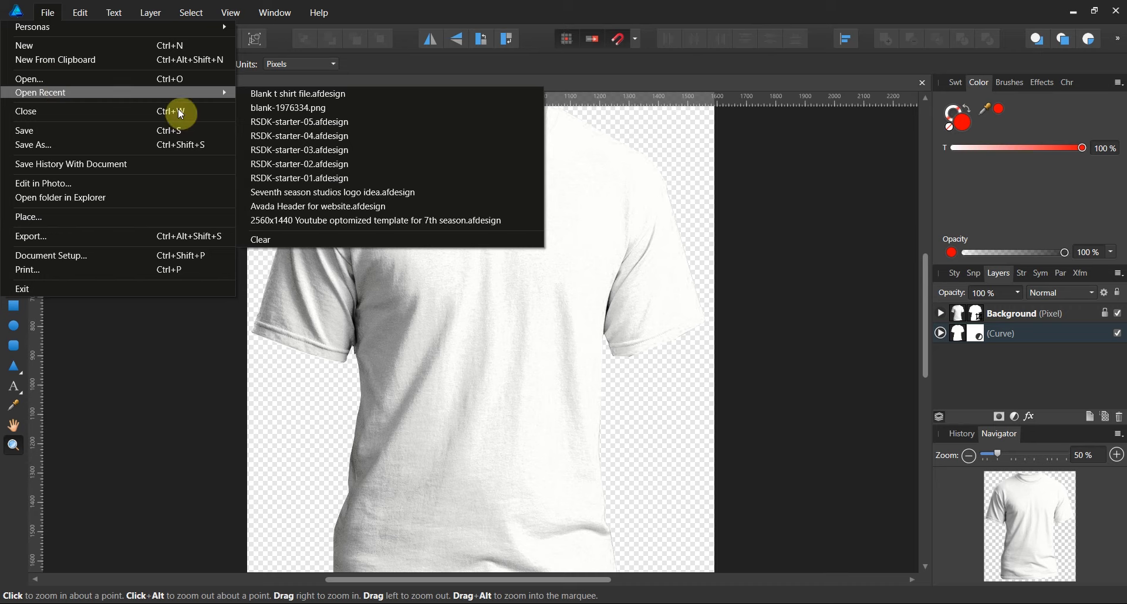
click(291, 192)
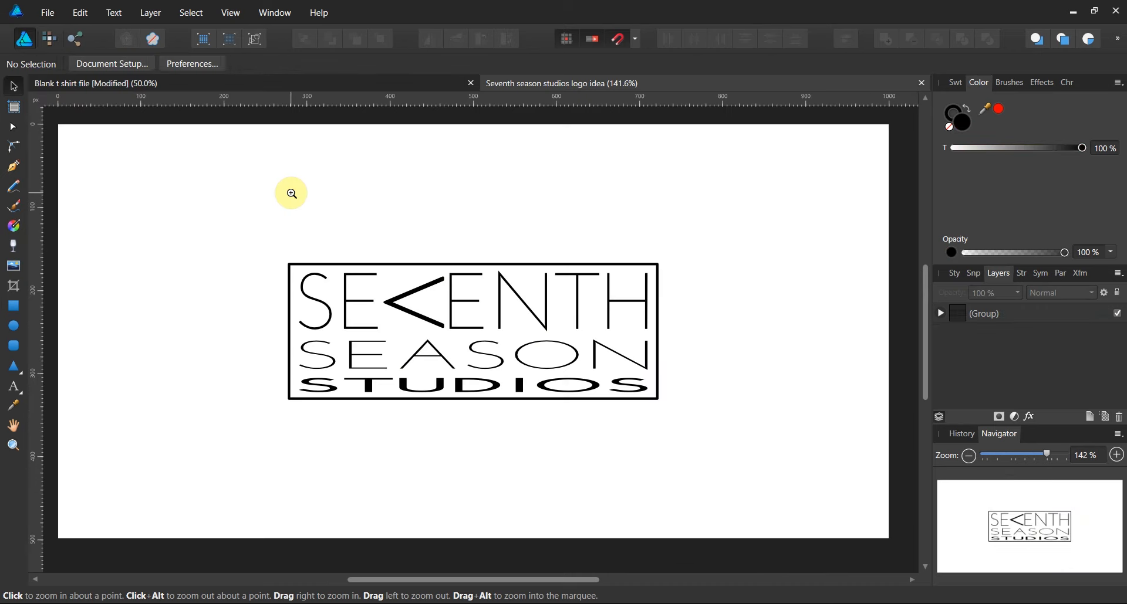
click(13, 82)
click(447, 358)
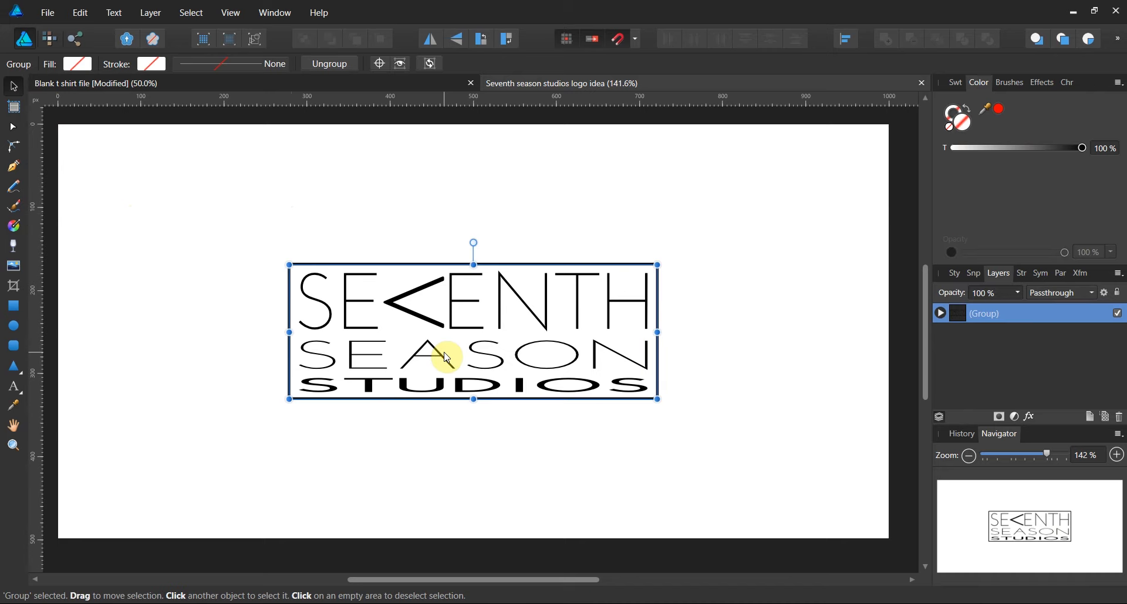
right_click(447, 358)
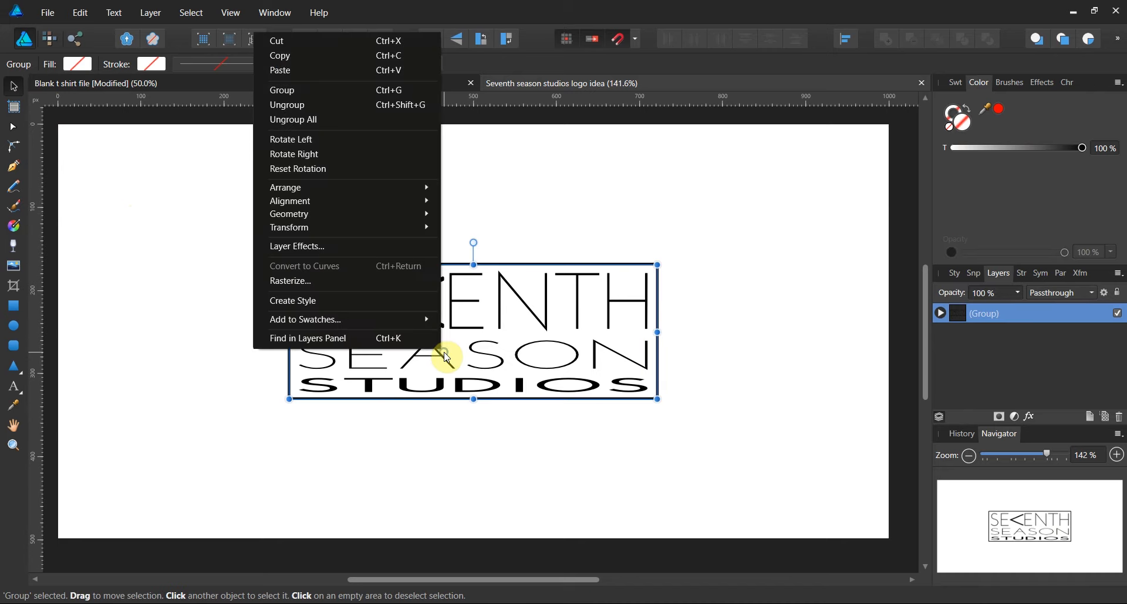
click(355, 56)
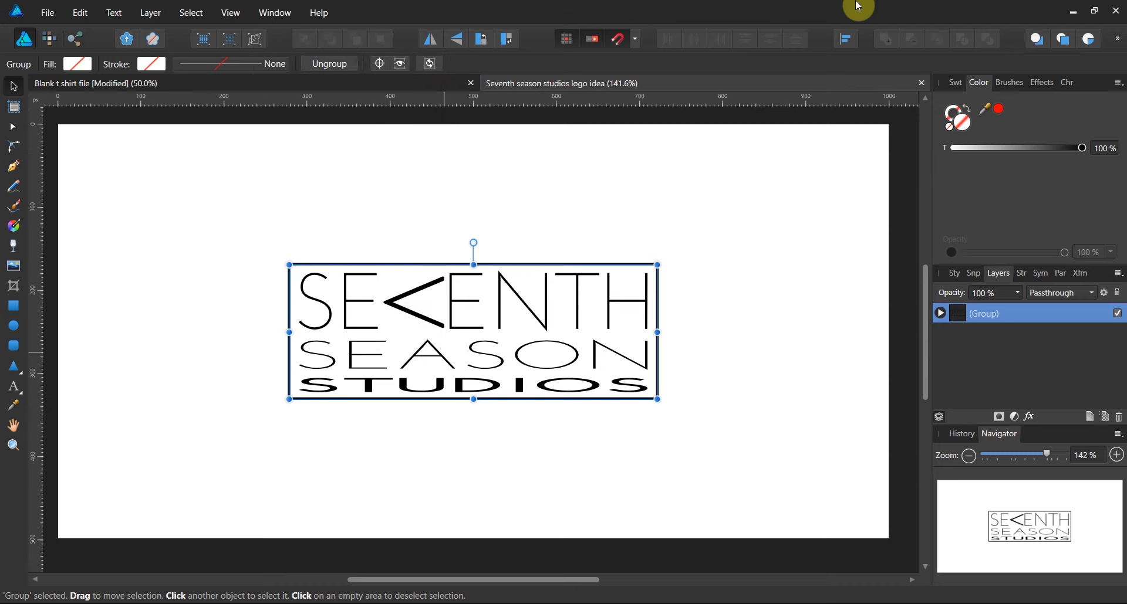
Step: Paste the copied logo group into the Blank t shirt file
click(1072, 11)
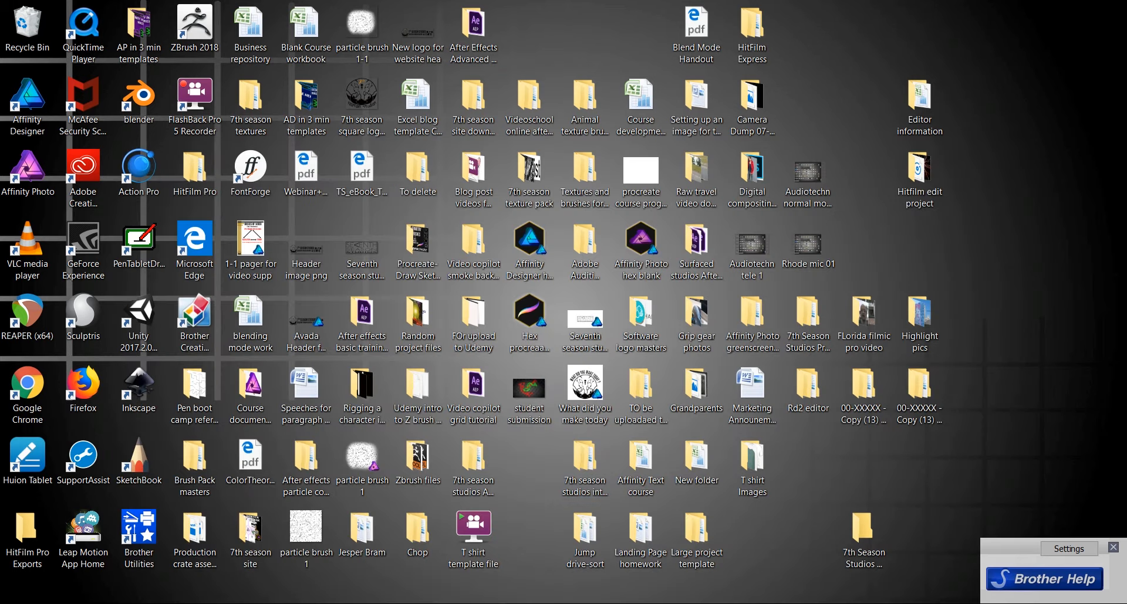
click(584, 603)
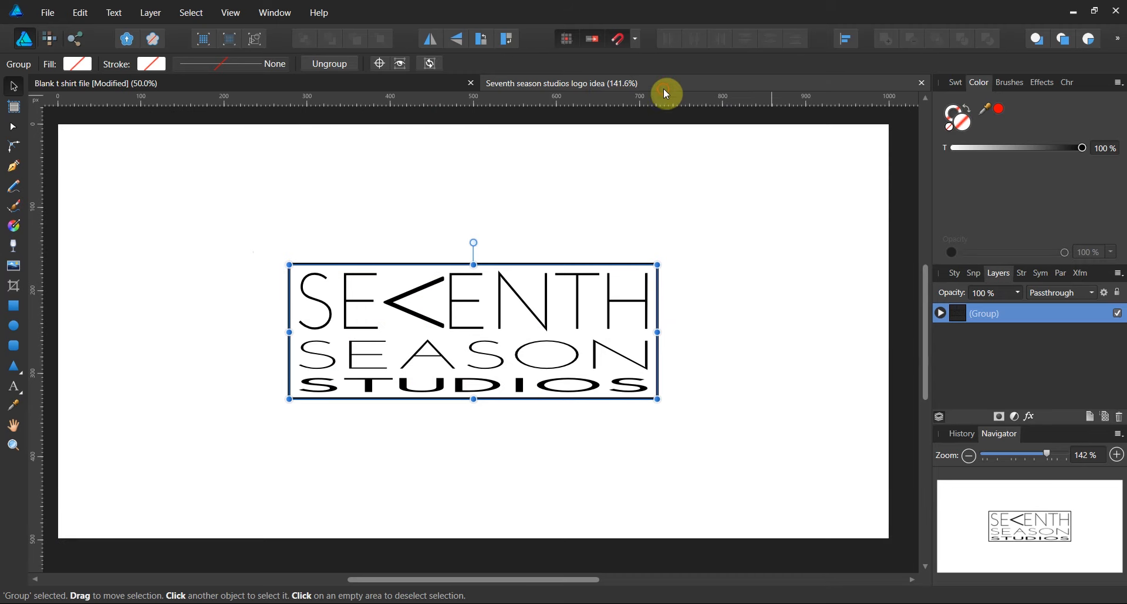
click(425, 83)
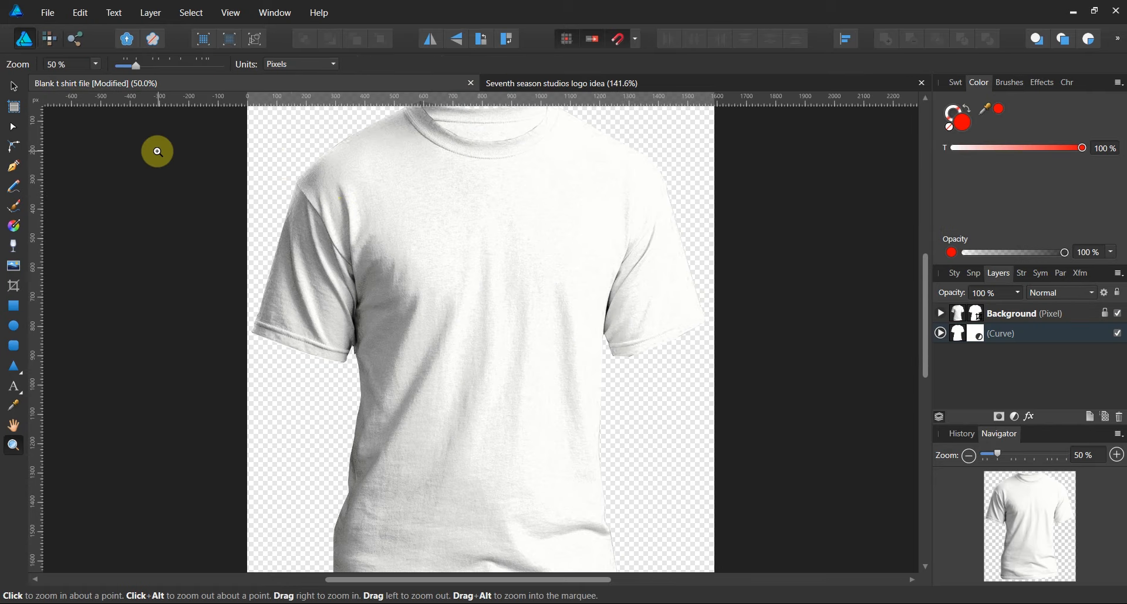
right_click(141, 206)
right_click(146, 178)
click(80, 12)
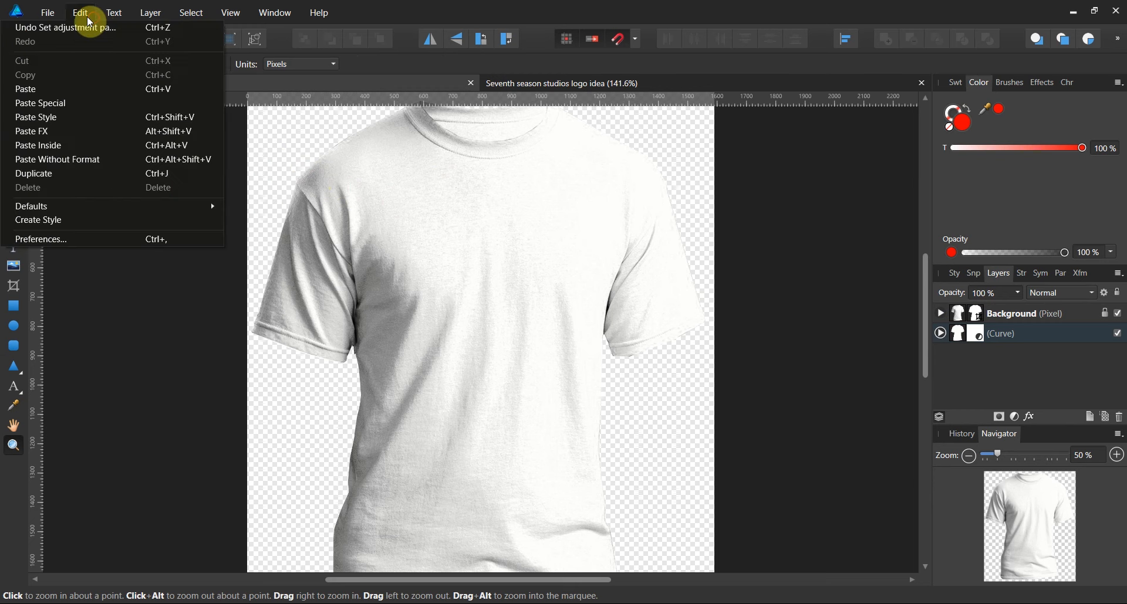
click(103, 92)
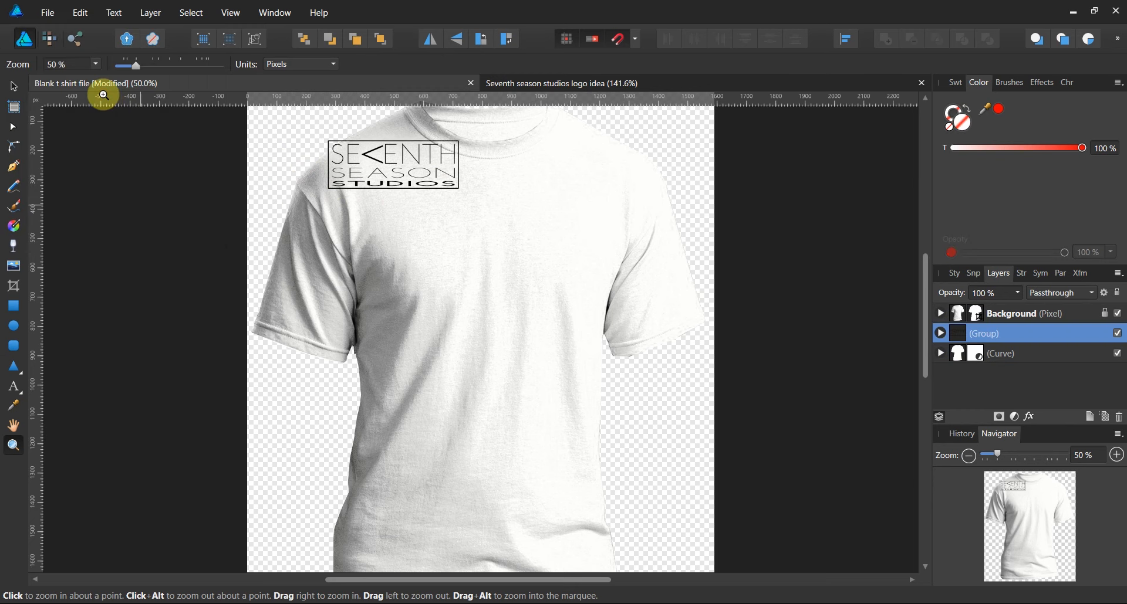
Step: Enlarge the pasted logo proportionally and place it centred on the shirt's upper chest
click(14, 87)
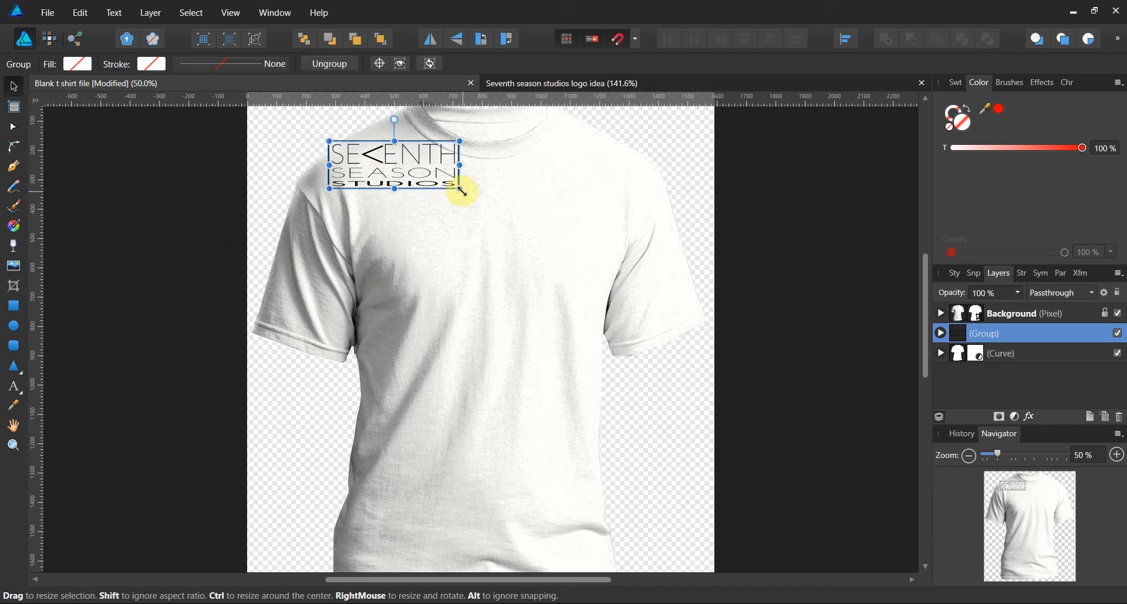
drag(462, 192, 515, 219)
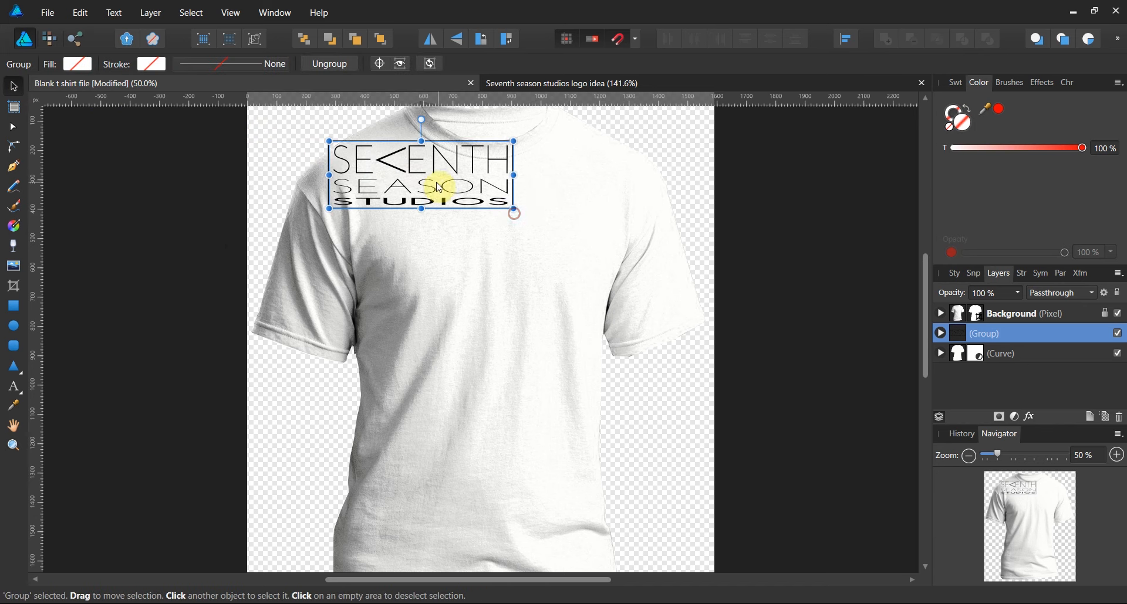
drag(440, 184, 508, 222)
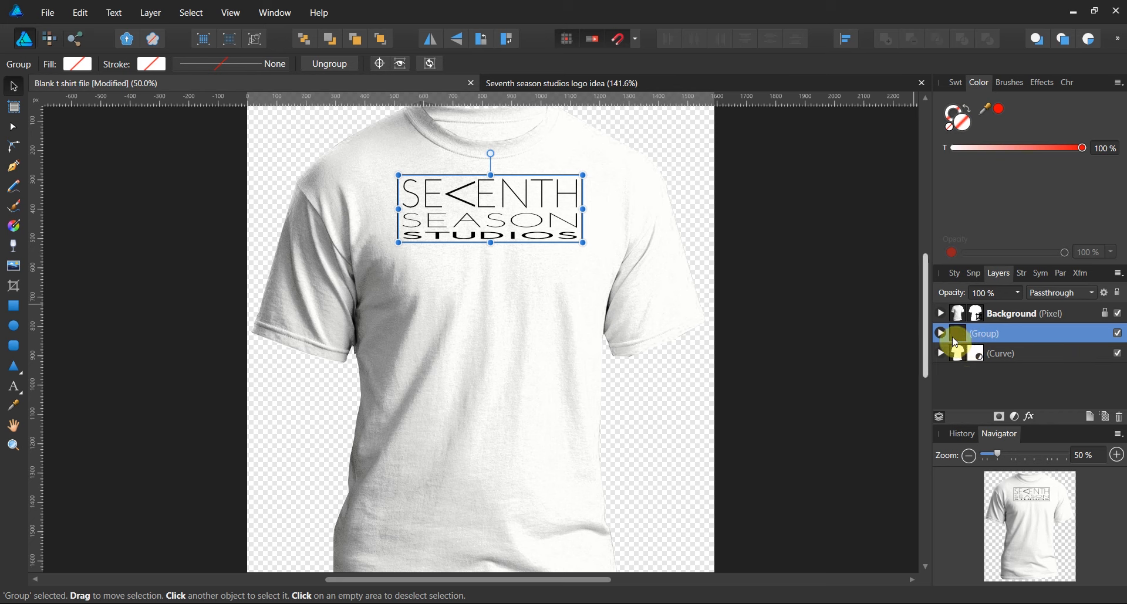
click(812, 324)
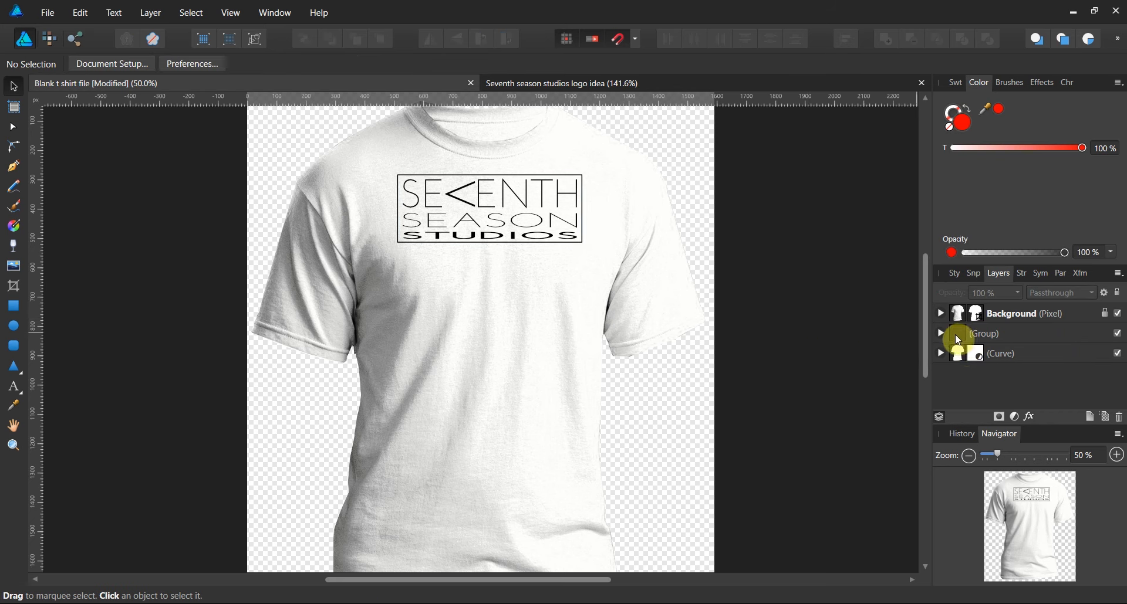
click(522, 226)
drag(522, 226, 530, 229)
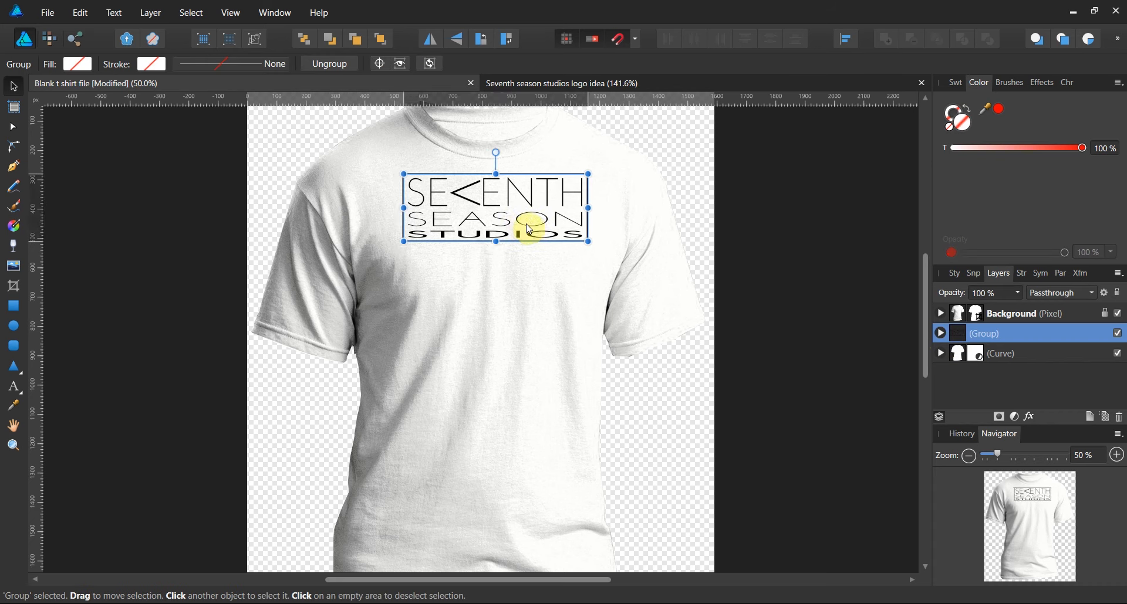
Step: Delete the Seventh Season Studios logo group from the shirt
click(1000, 319)
click(978, 333)
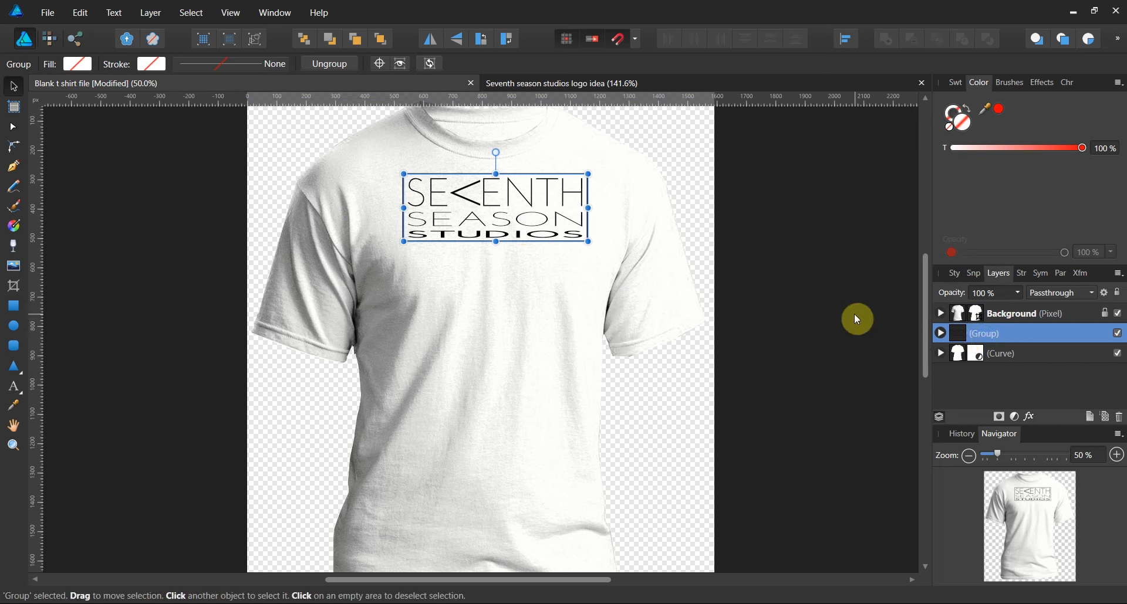
click(794, 261)
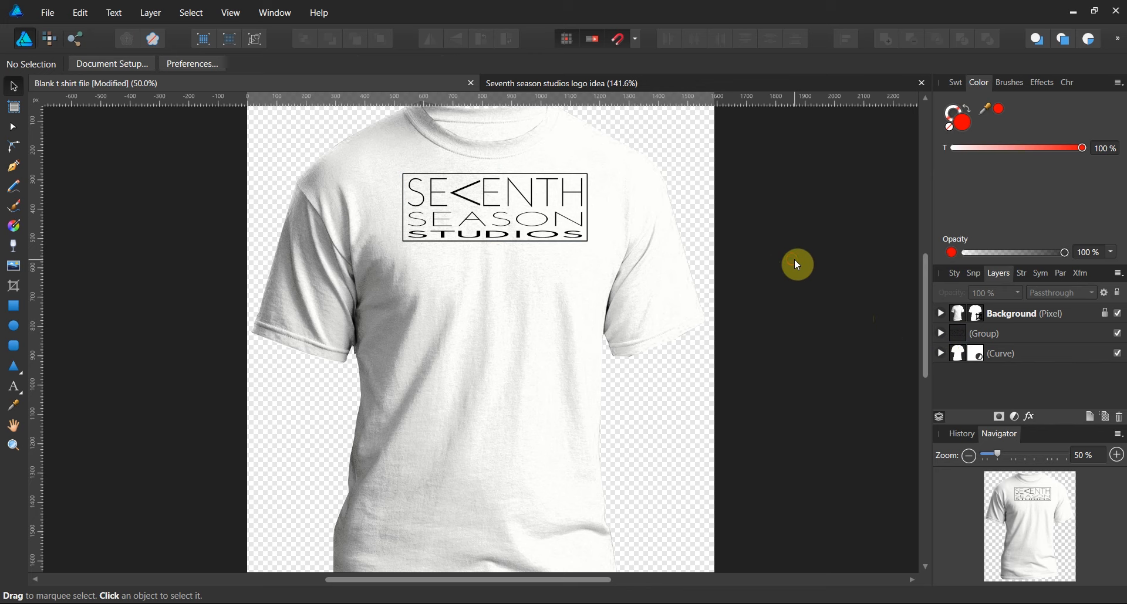
click(589, 223)
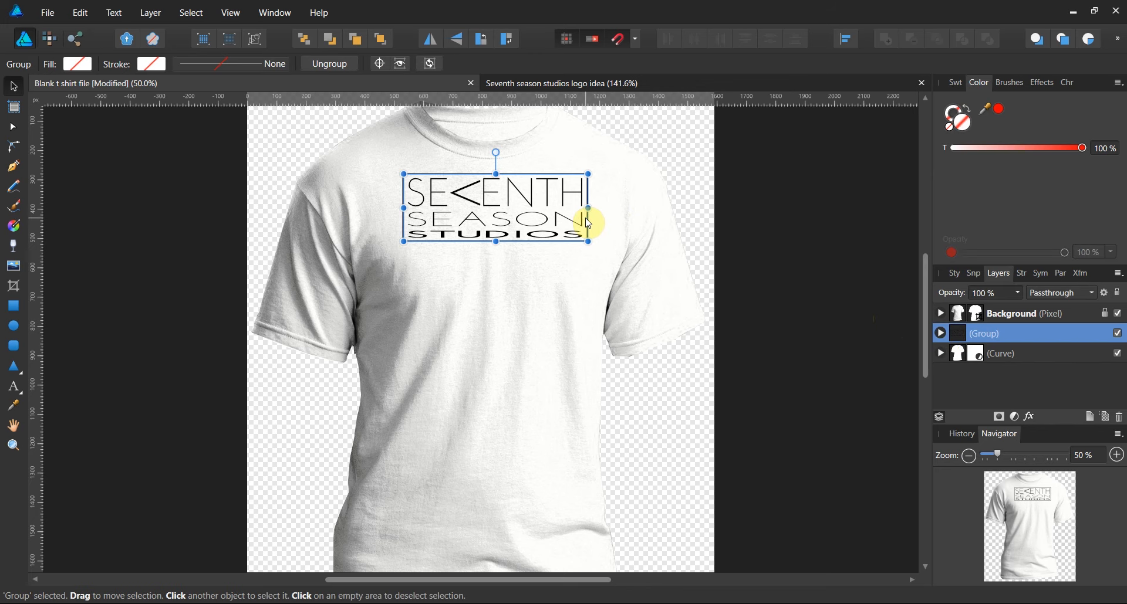
key(Delete)
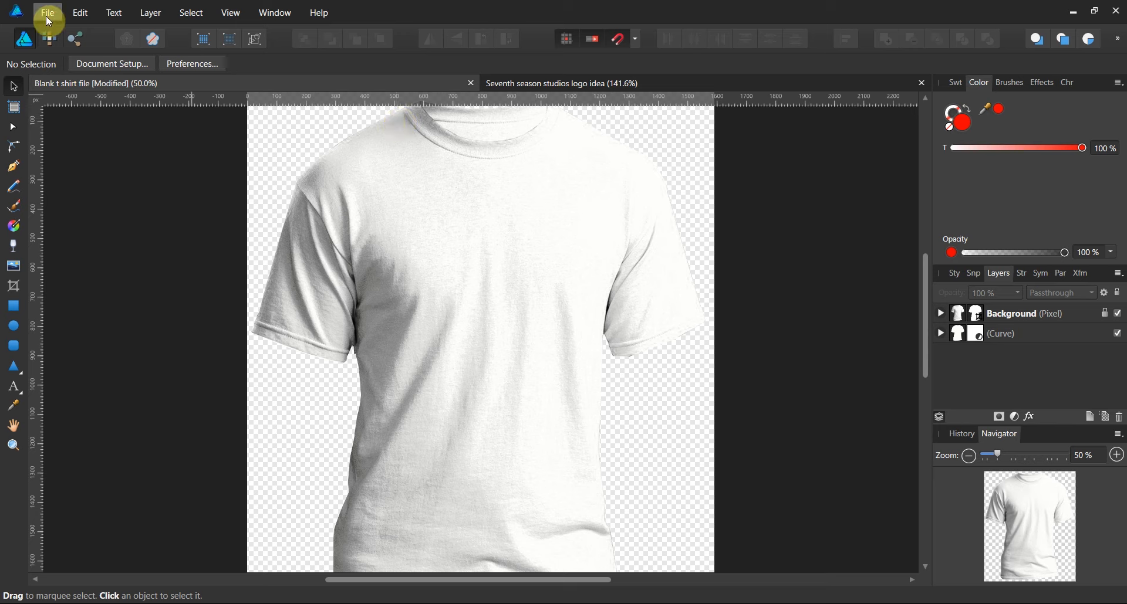
Step: Switch to File Explorer and open RSDK-starter-01 from the 03-Design-Starters folder
mouse_move(379, 602)
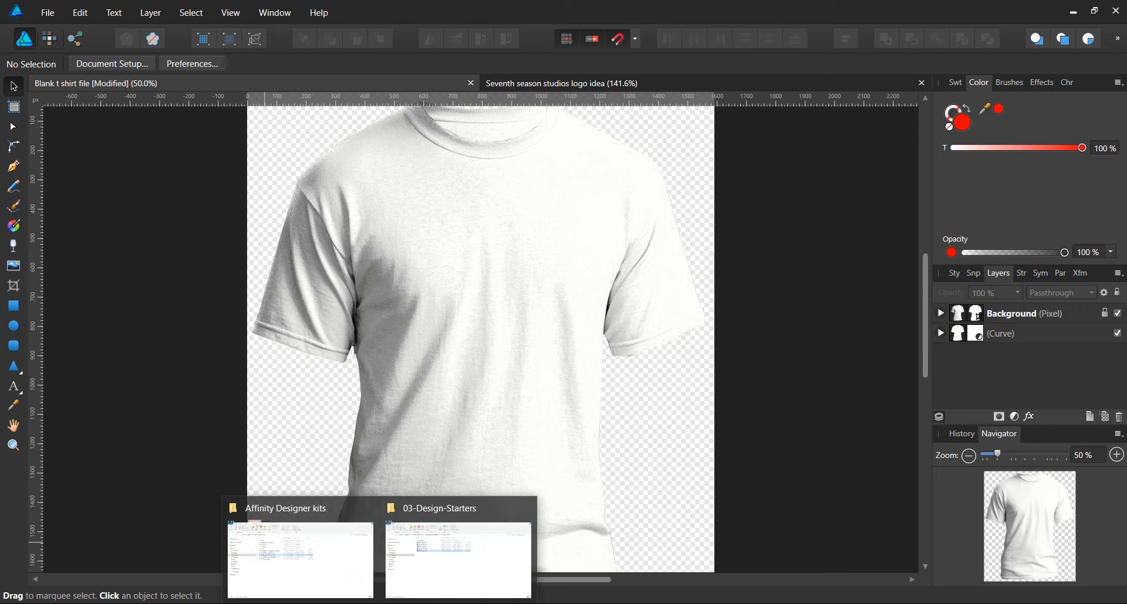
click(436, 575)
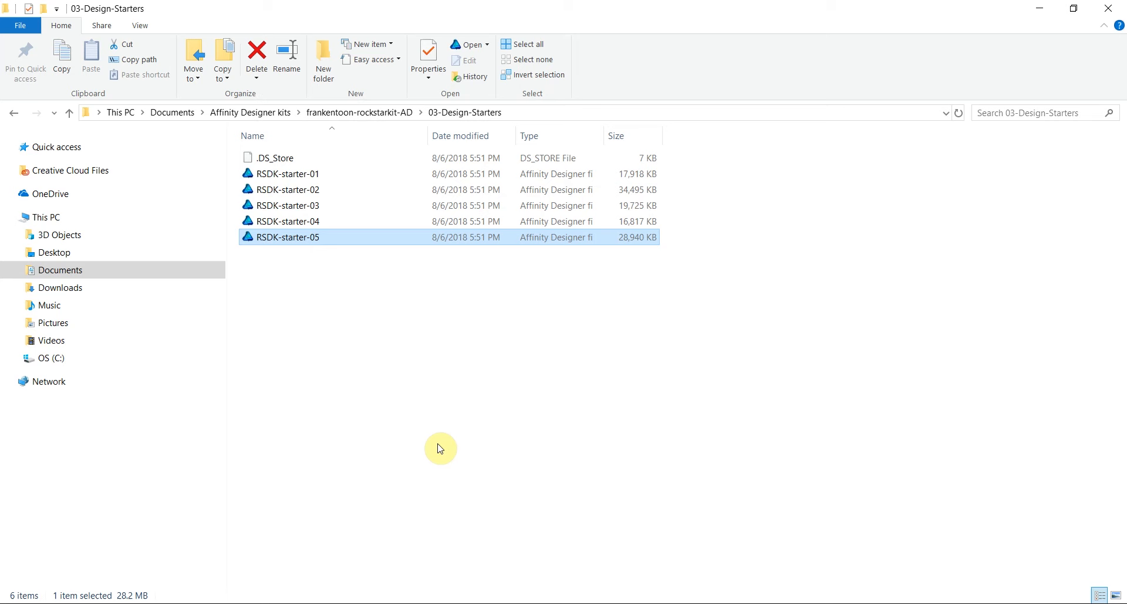
click(329, 175)
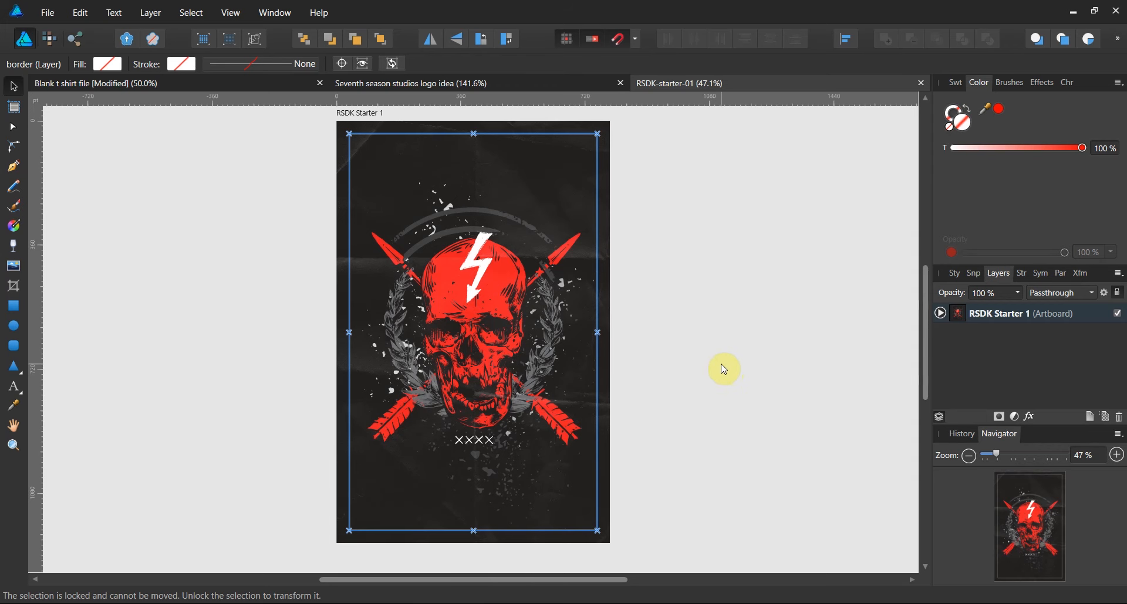
Step: Expand the RSDK Starter 1 artboard and copy its skull fill layer
click(940, 314)
scroll(967, 340, down, 3)
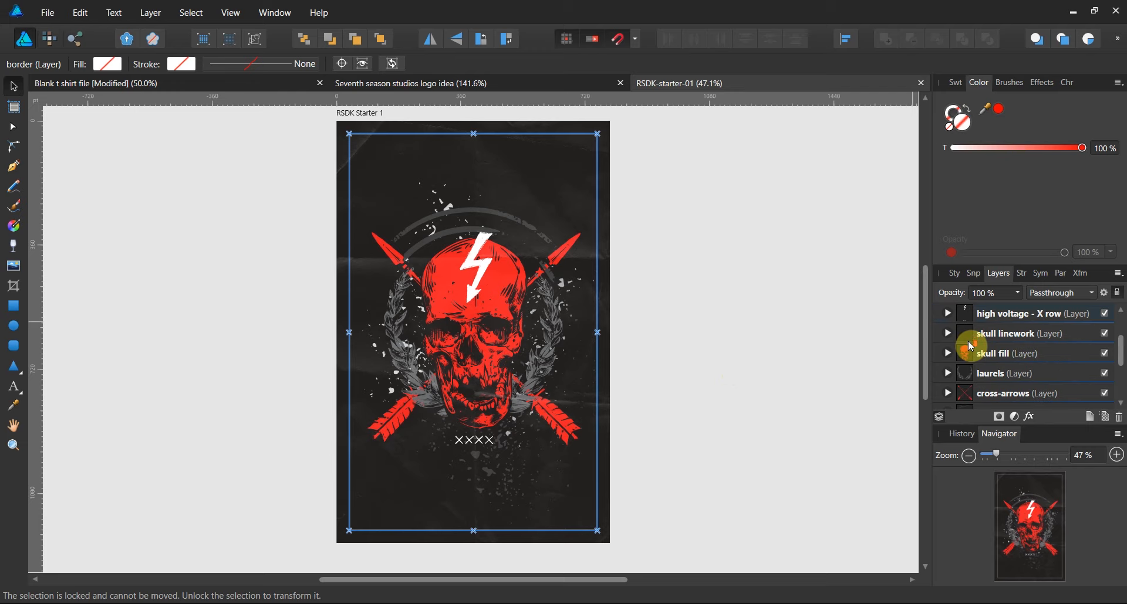
click(976, 351)
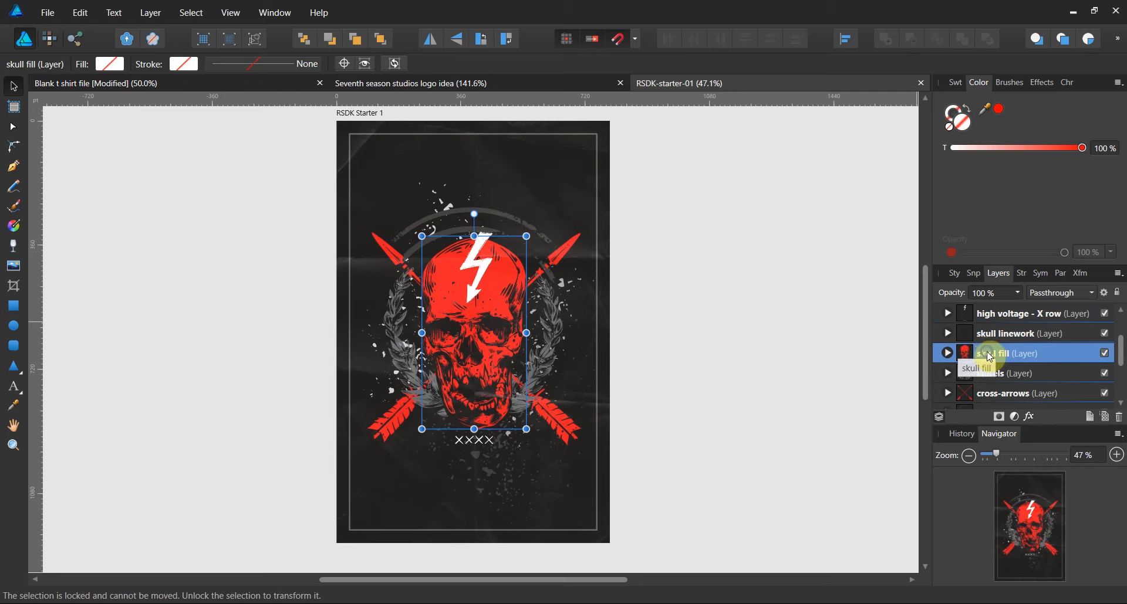
right_click(990, 357)
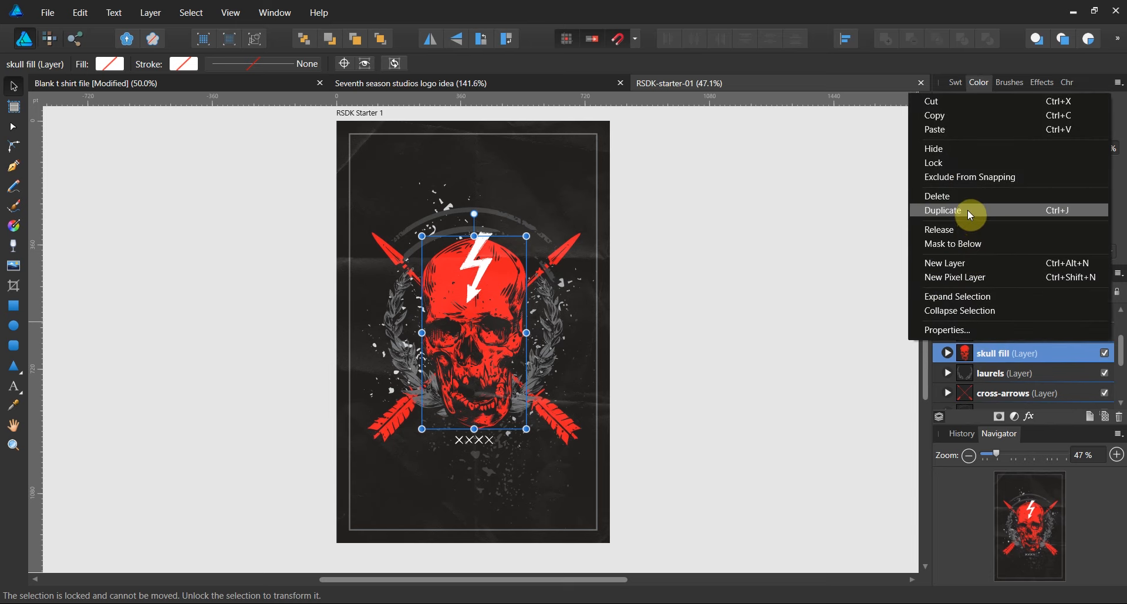
click(952, 116)
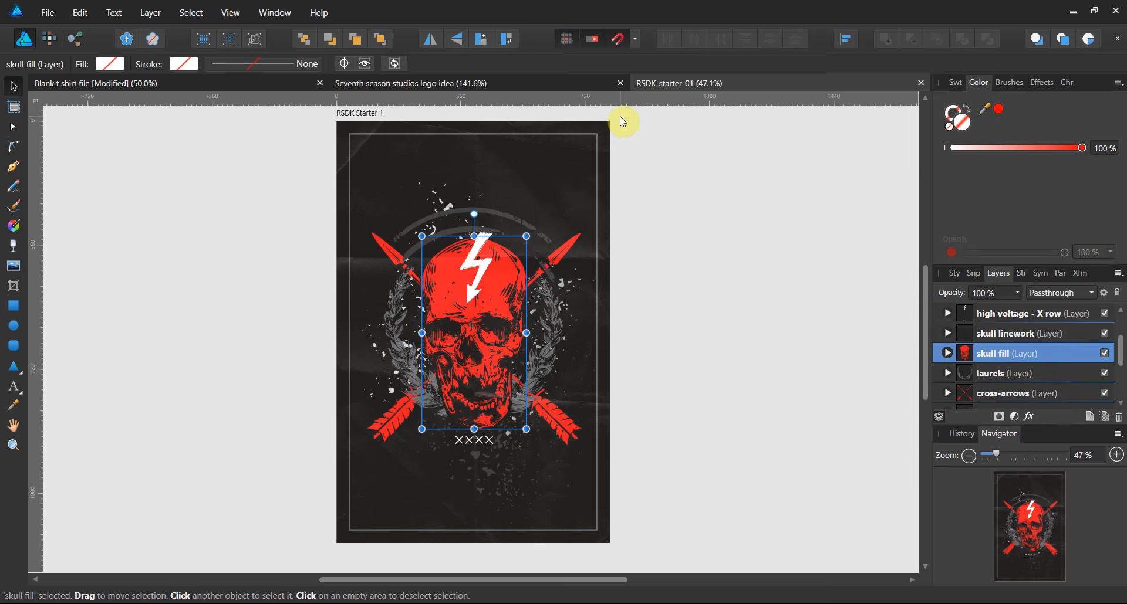
Step: Paste the skull fill layer into the Blank t shirt file and enlarge it over the centre of the chest
click(217, 84)
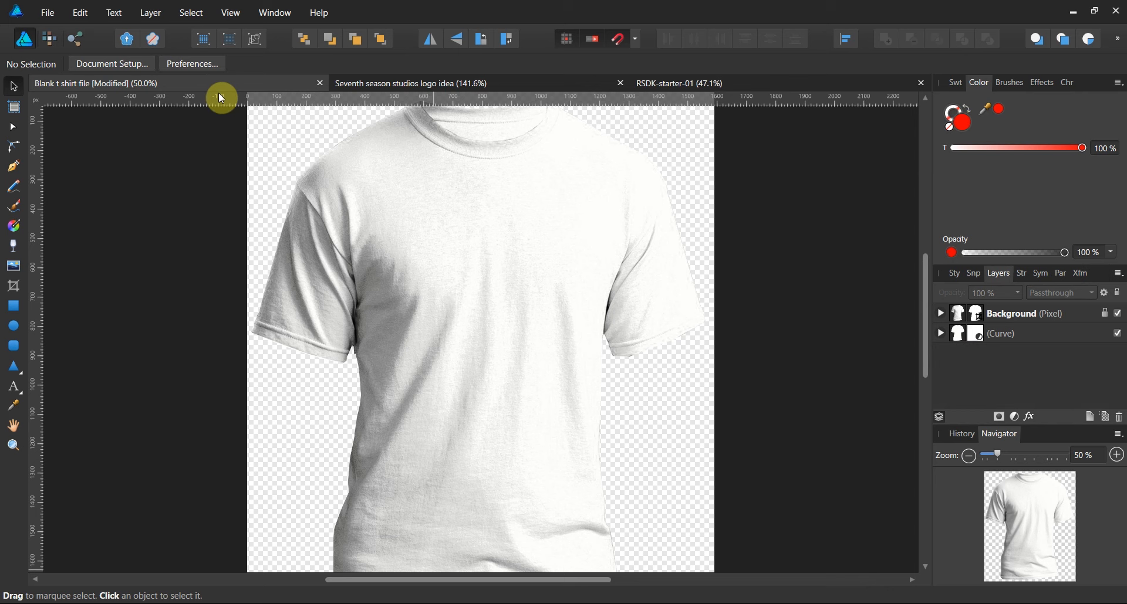
right_click(207, 185)
click(174, 221)
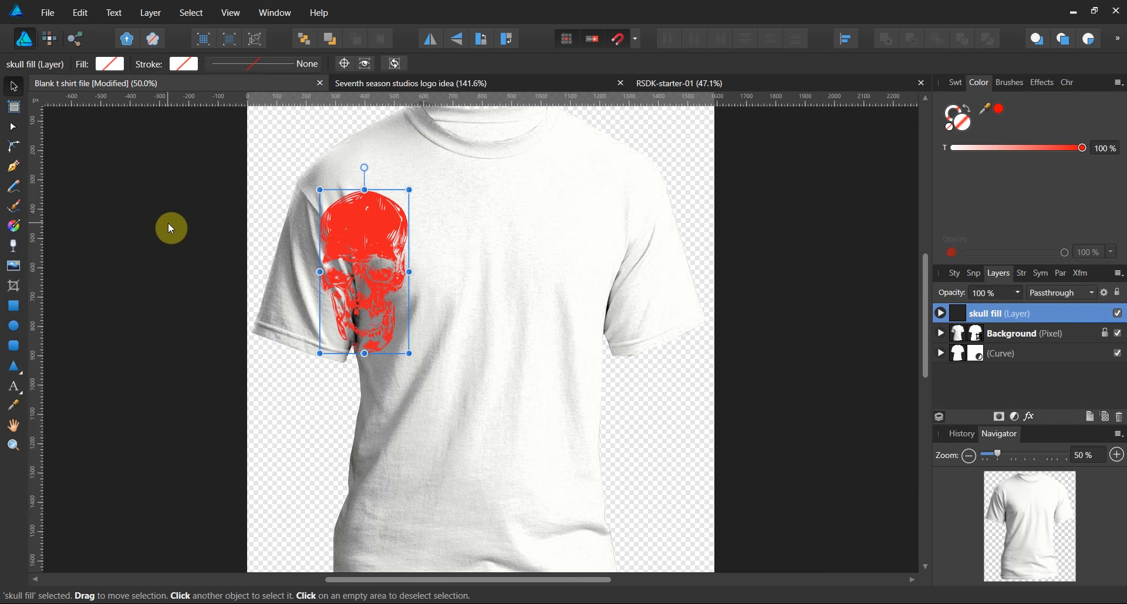
drag(362, 269, 478, 273)
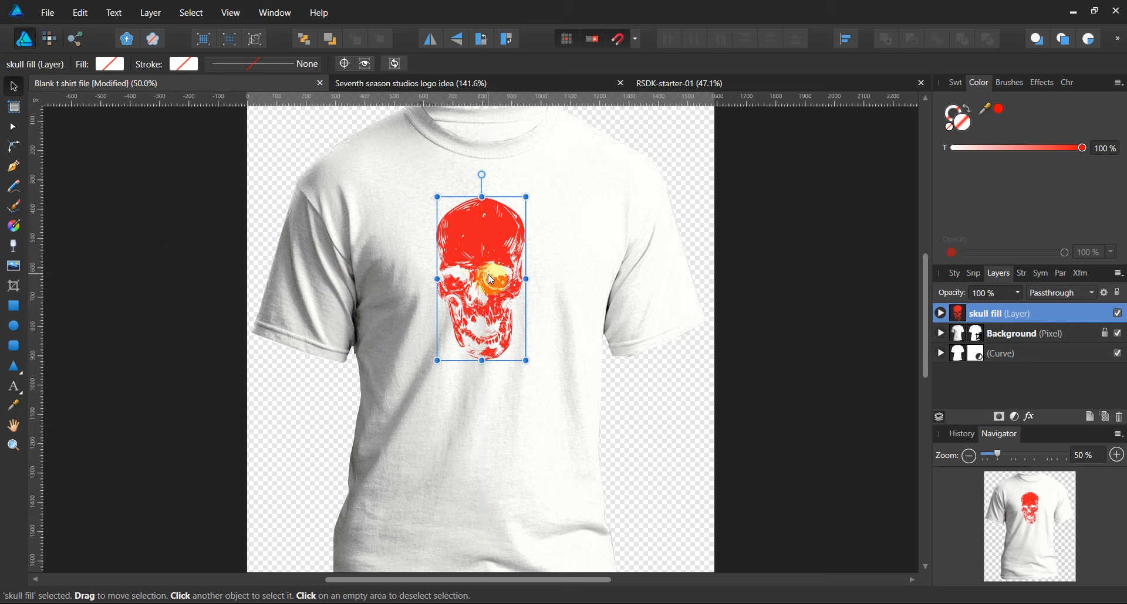
drag(526, 362, 503, 332)
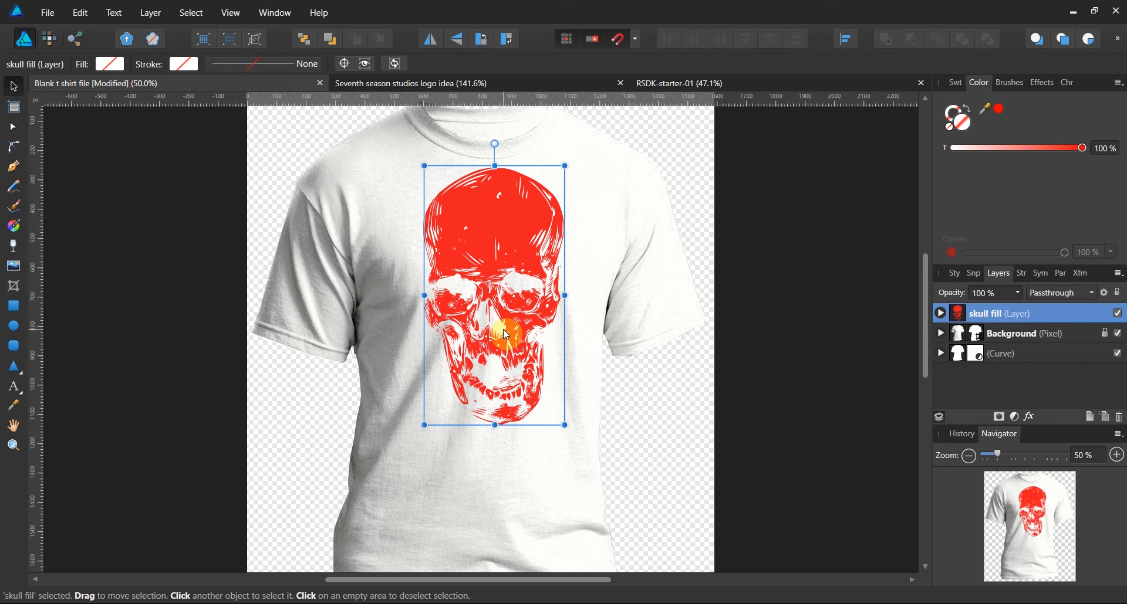
Step: Flip the skull horizontally with a slight shift to the right, and move its layer beneath the Background layer
click(437, 40)
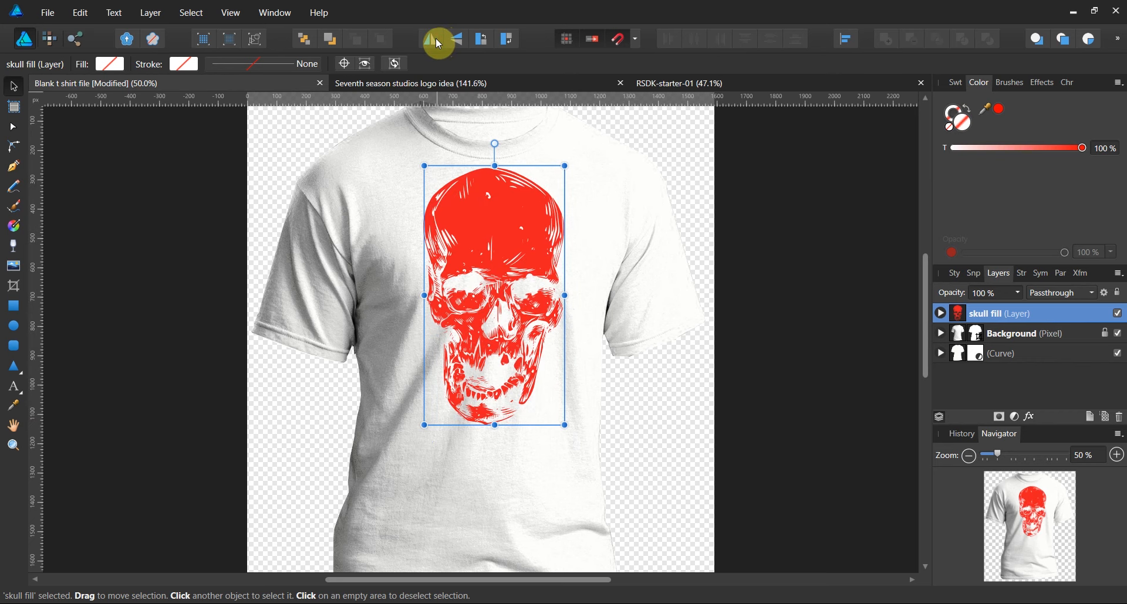
drag(492, 342, 498, 341)
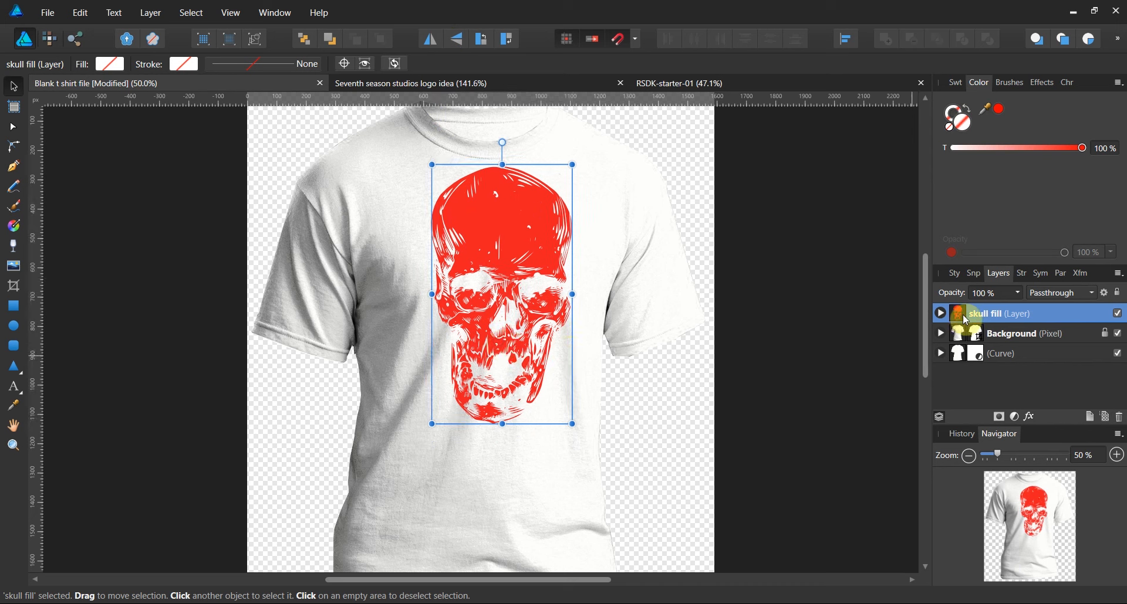
drag(961, 320, 972, 344)
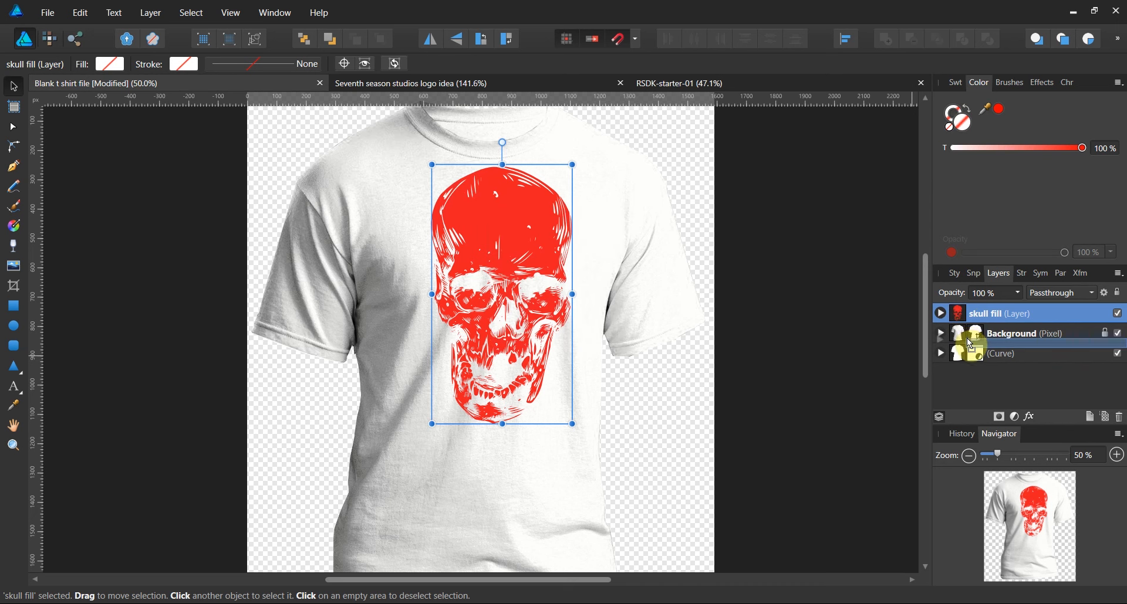
drag(963, 344, 964, 344)
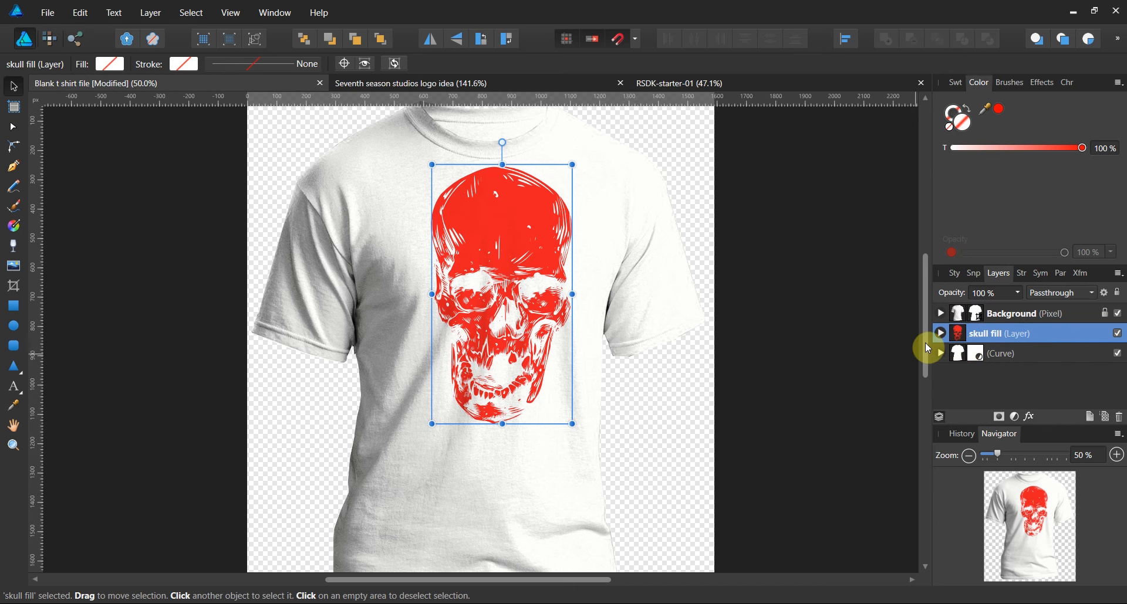
Step: Add an HSL adjustment to the skull fill layer with a saturation shift of -100% and a luminosity shift of -62%
click(13, 446)
drag(407, 398, 634, 333)
scroll(634, 333, up, 1)
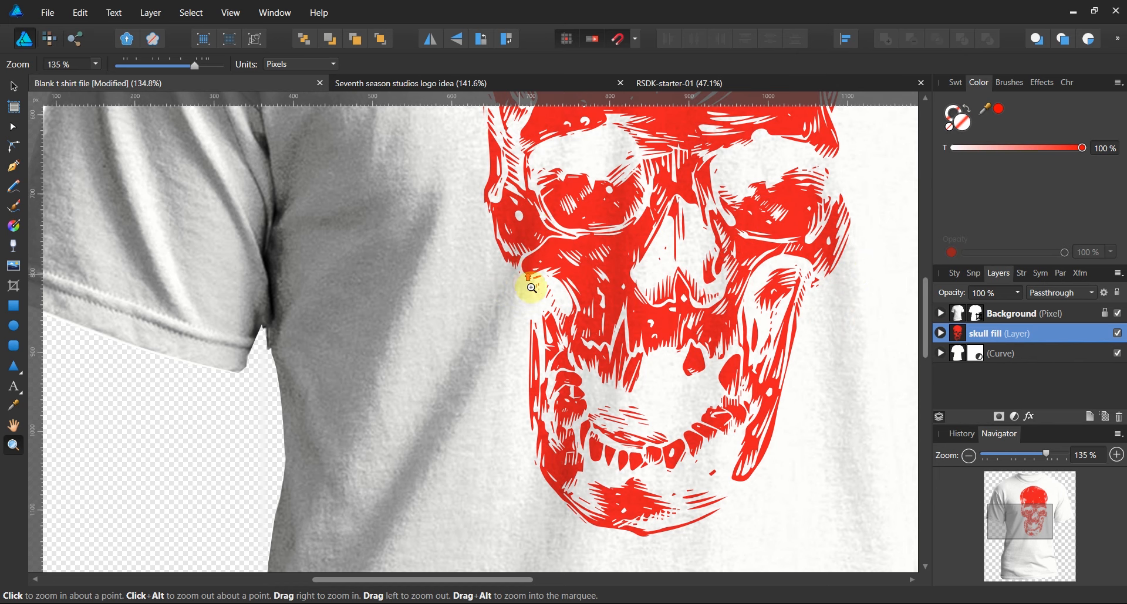
scroll(523, 276, up, 10)
scroll(534, 290, down, 4)
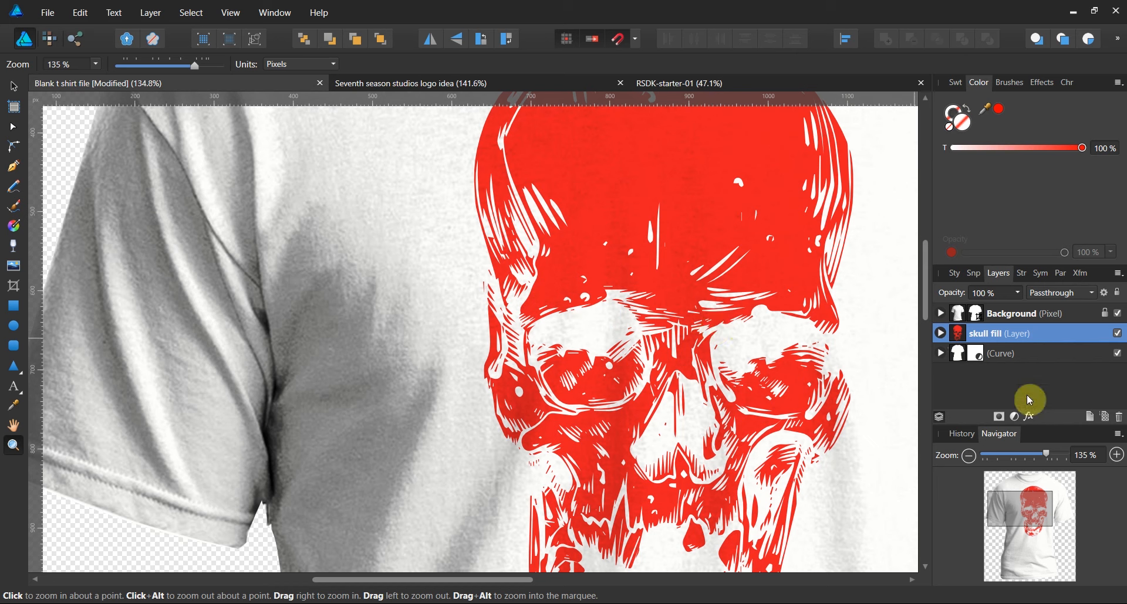
click(1017, 418)
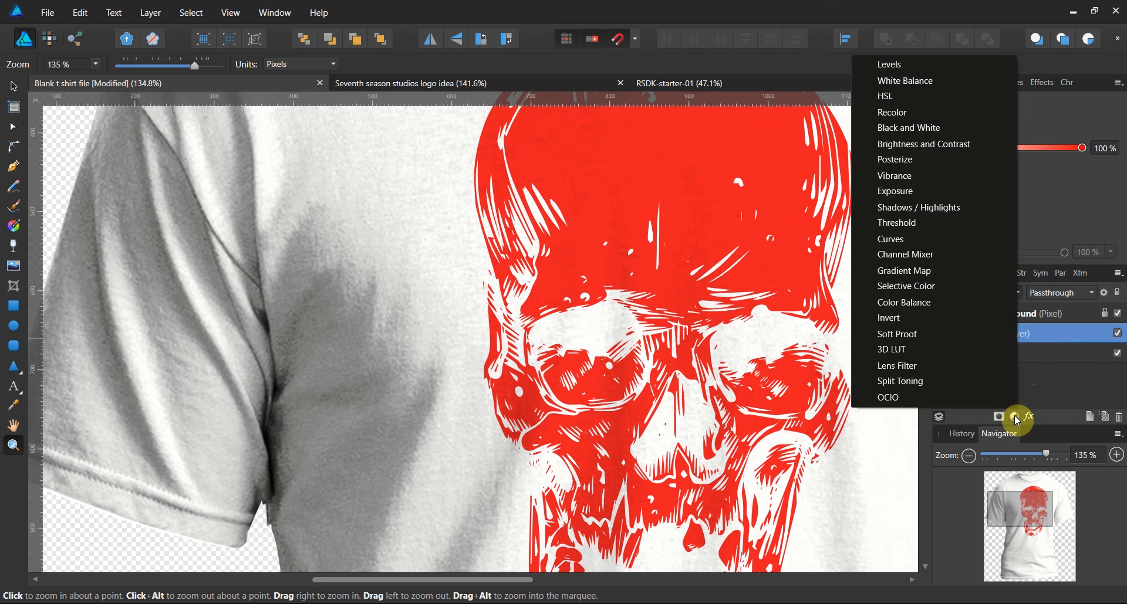
click(935, 98)
drag(750, 348, 352, 207)
drag(319, 333, 190, 343)
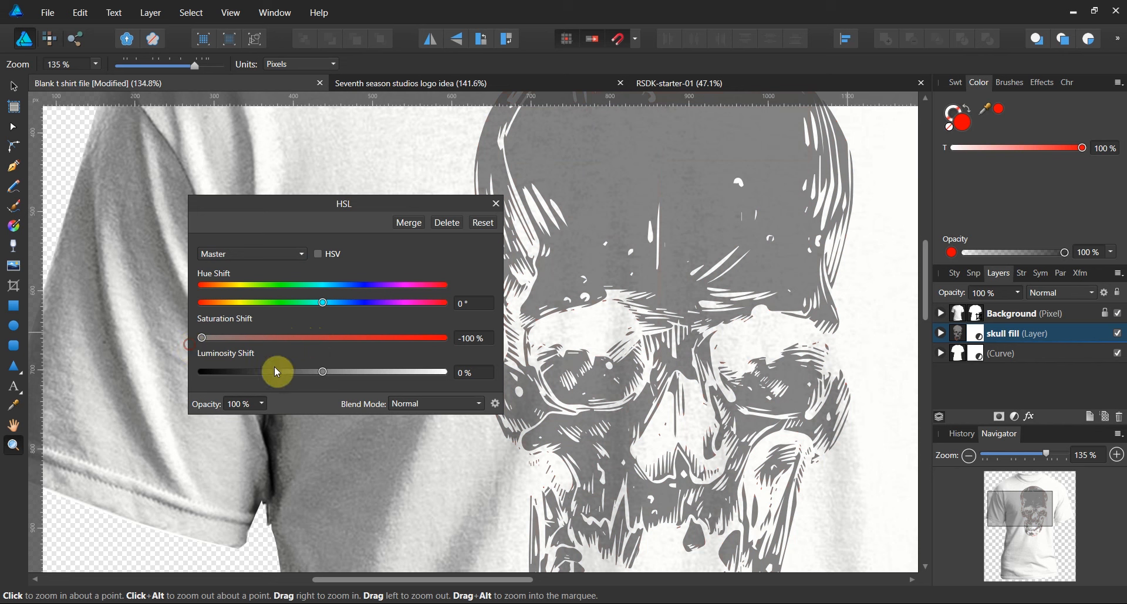
drag(324, 372, 254, 382)
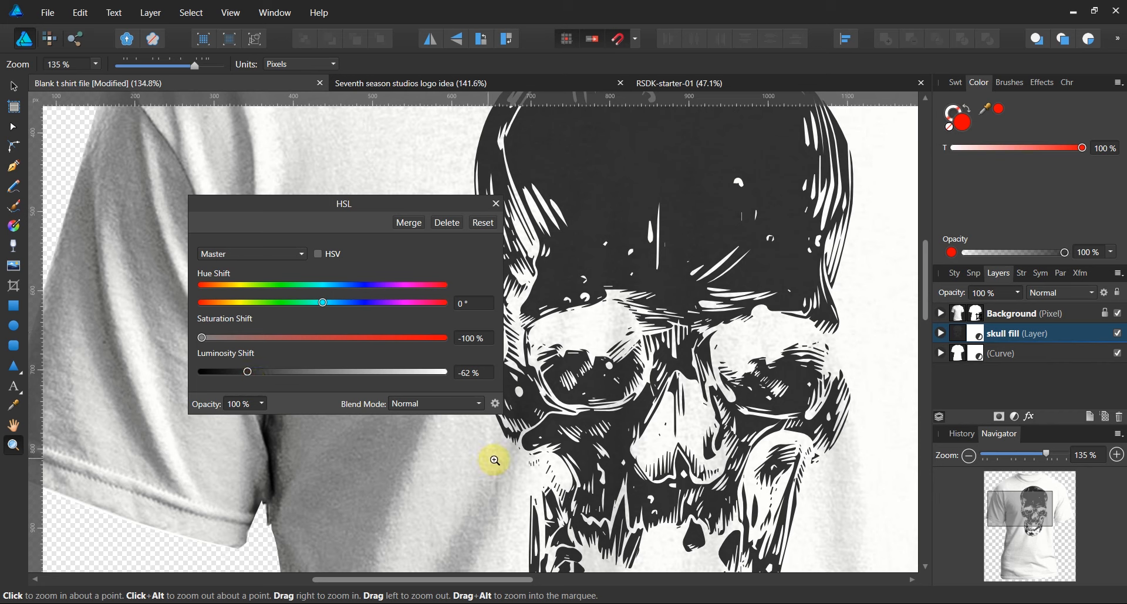
click(496, 205)
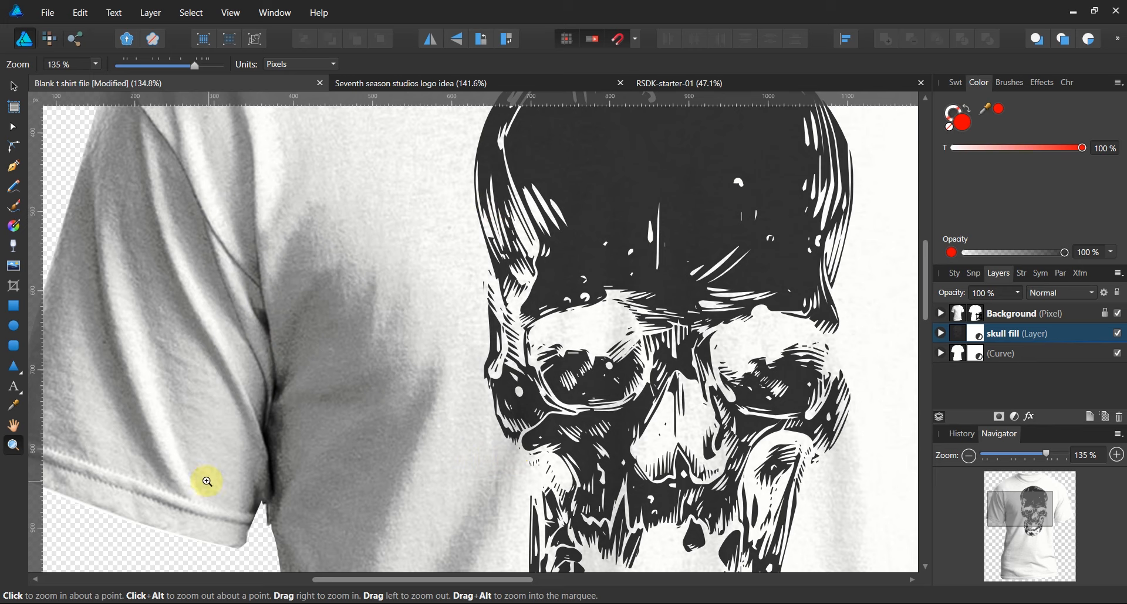
Step: Rotate the whole skull fill layer about 2.3° counterclockwise and lower it slightly on the chest
alt+click(570, 369)
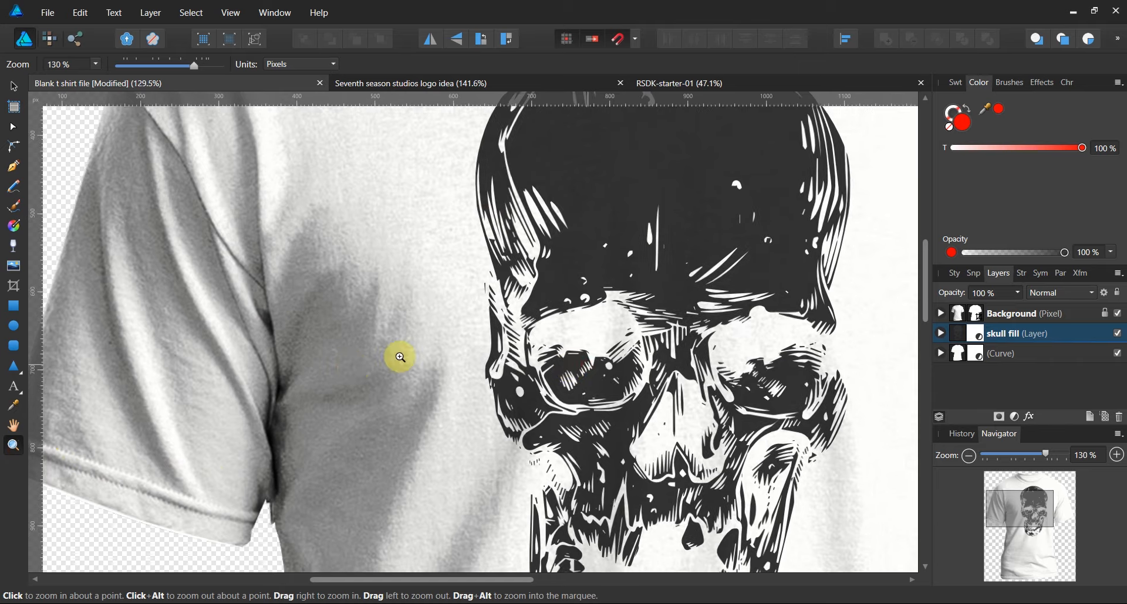
drag(494, 390, 539, 392)
scroll(684, 373, down, 1)
drag(722, 368, 572, 376)
scroll(601, 374, up, 1)
scroll(602, 374, down, 1)
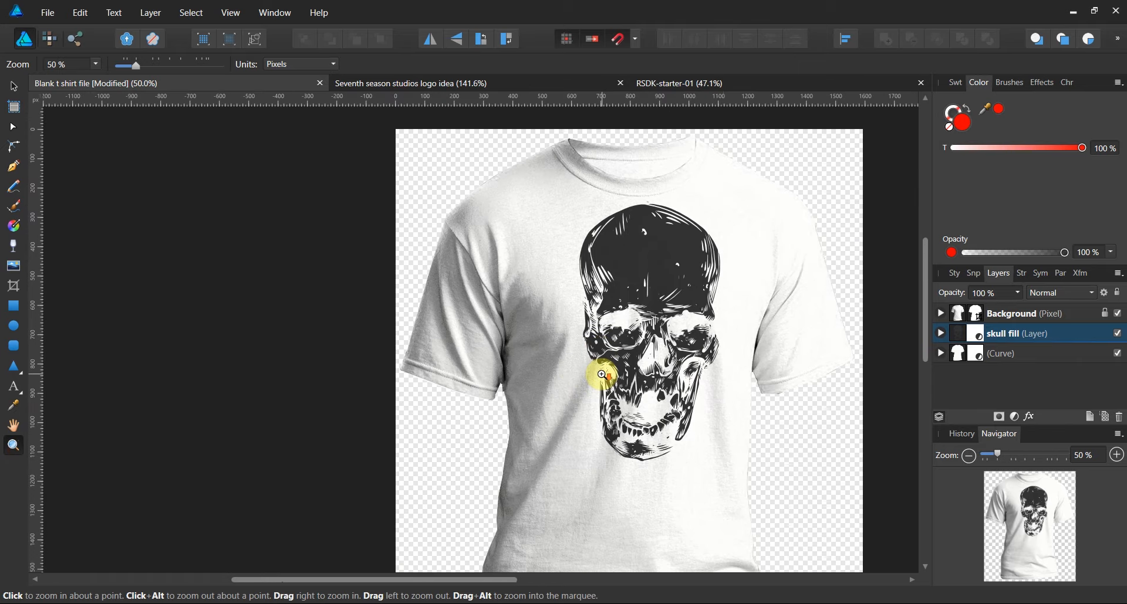
click(15, 88)
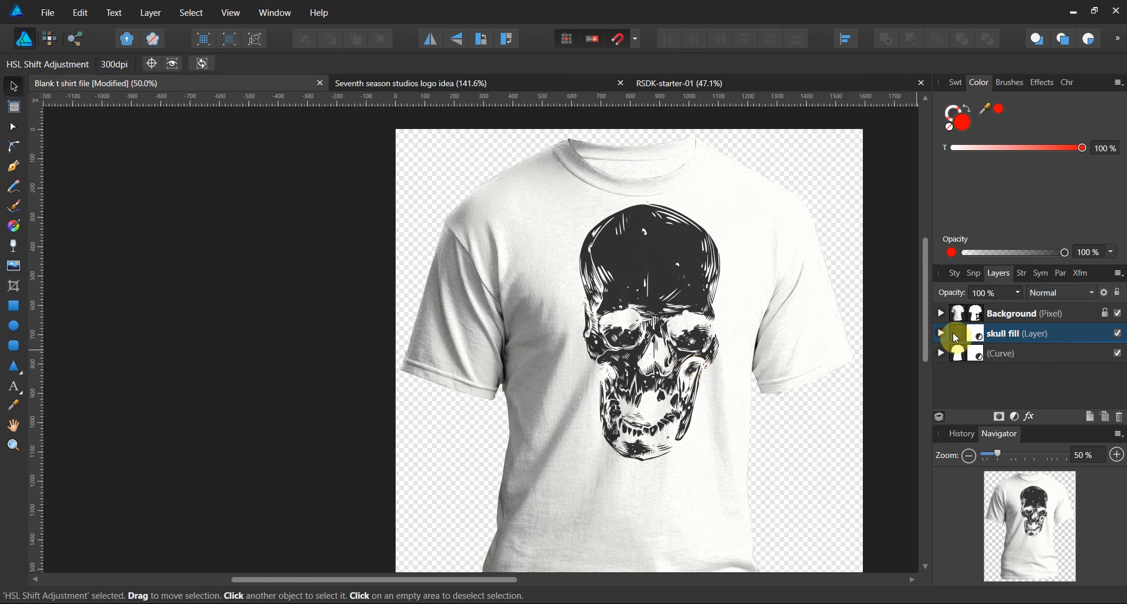
click(693, 324)
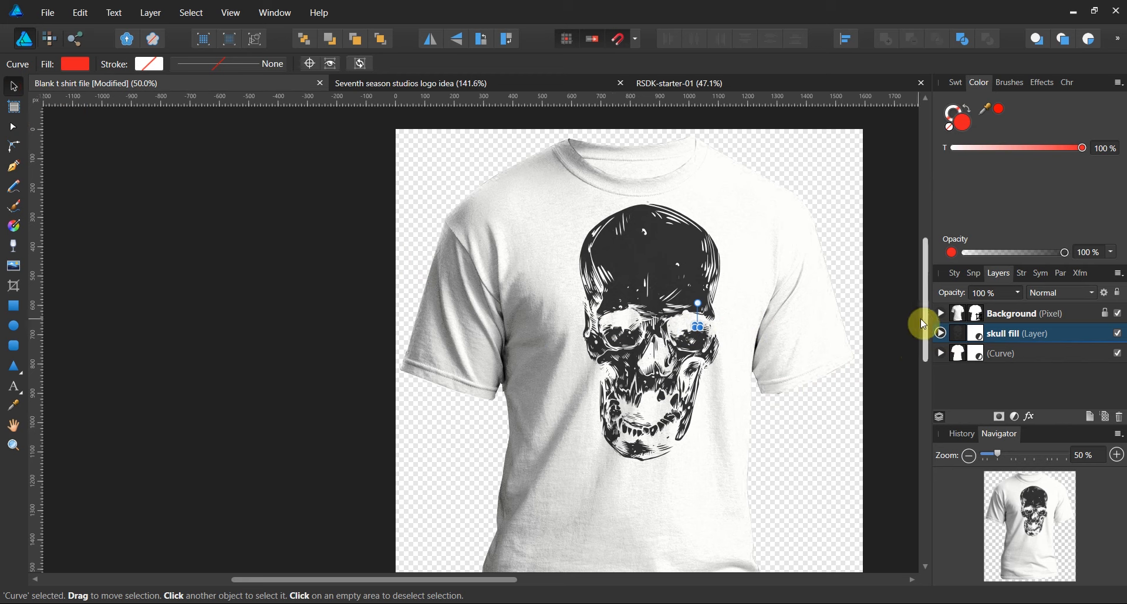
click(1003, 333)
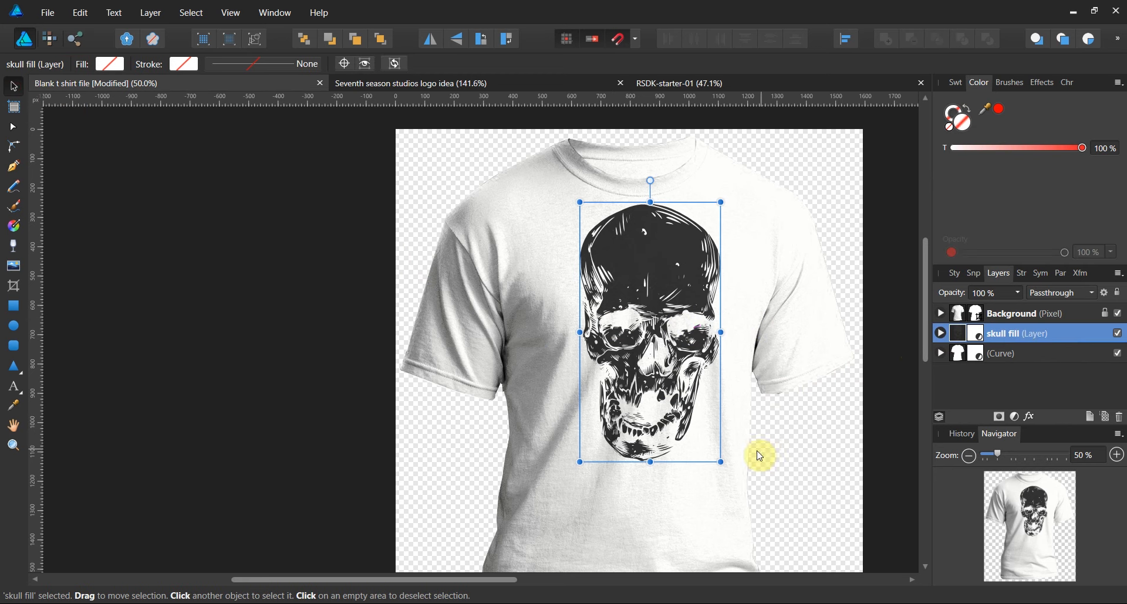
drag(652, 181, 649, 186)
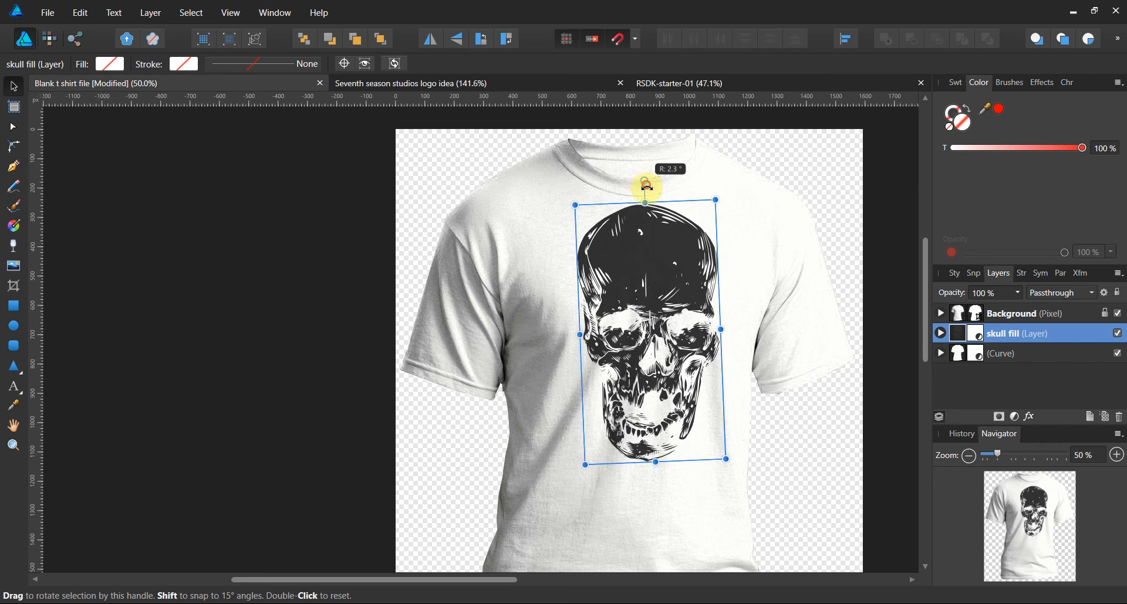
mouse_move(650, 269)
mouse_down()
mouse_move(660, 269)
mouse_move(651, 275)
mouse_up()
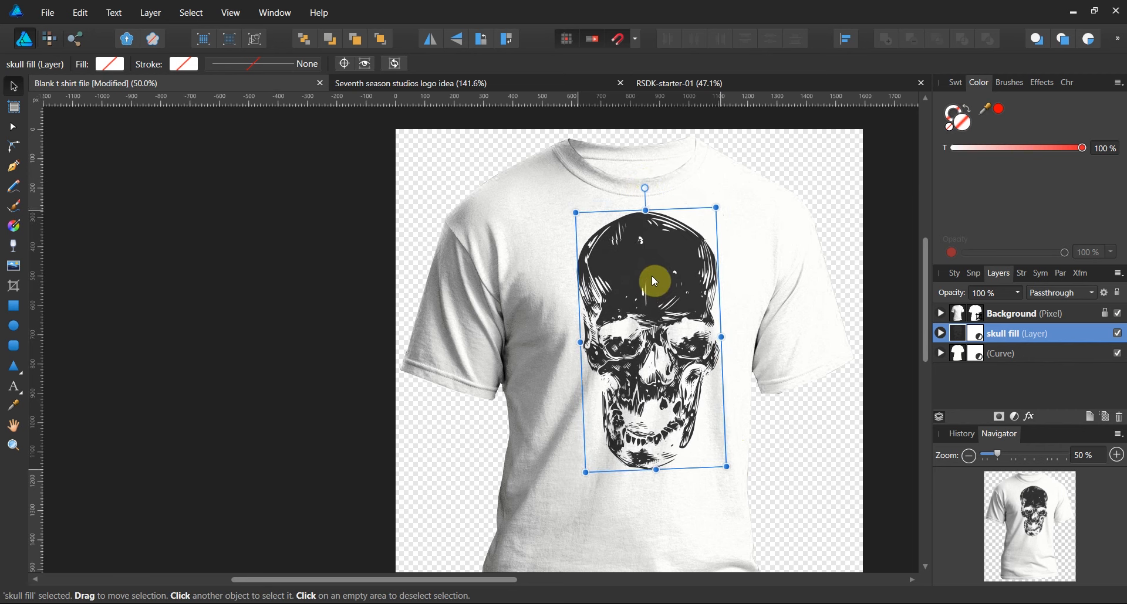
Step: Recolour the shirt light green by setting its Curve's HSL adjustment to hue -107.3°, saturation 6% and luminosity about 65%
click(942, 353)
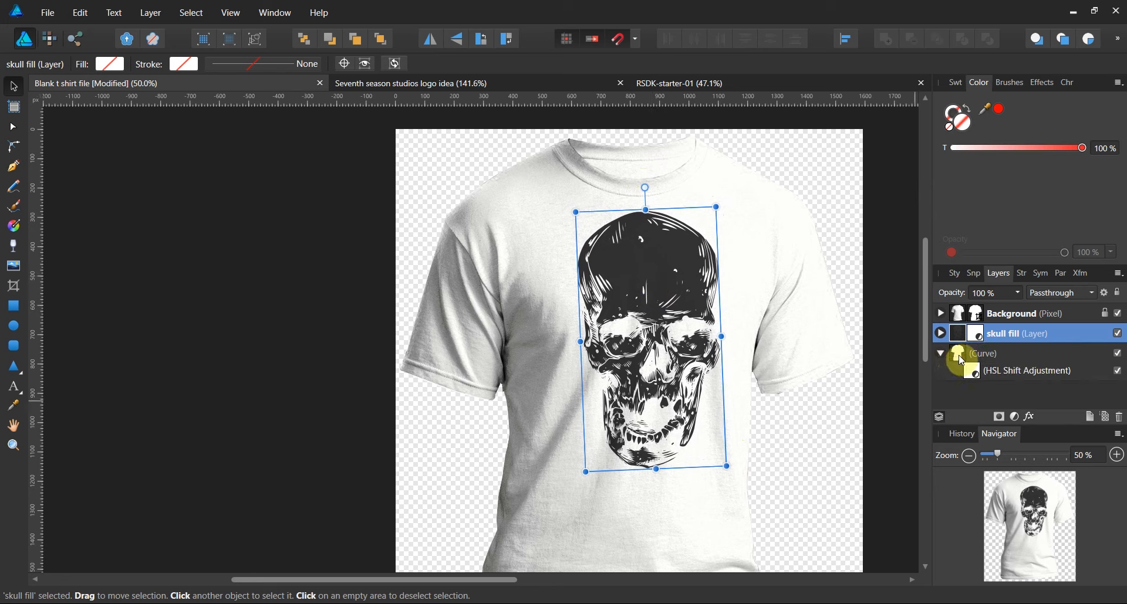
double_click(977, 371)
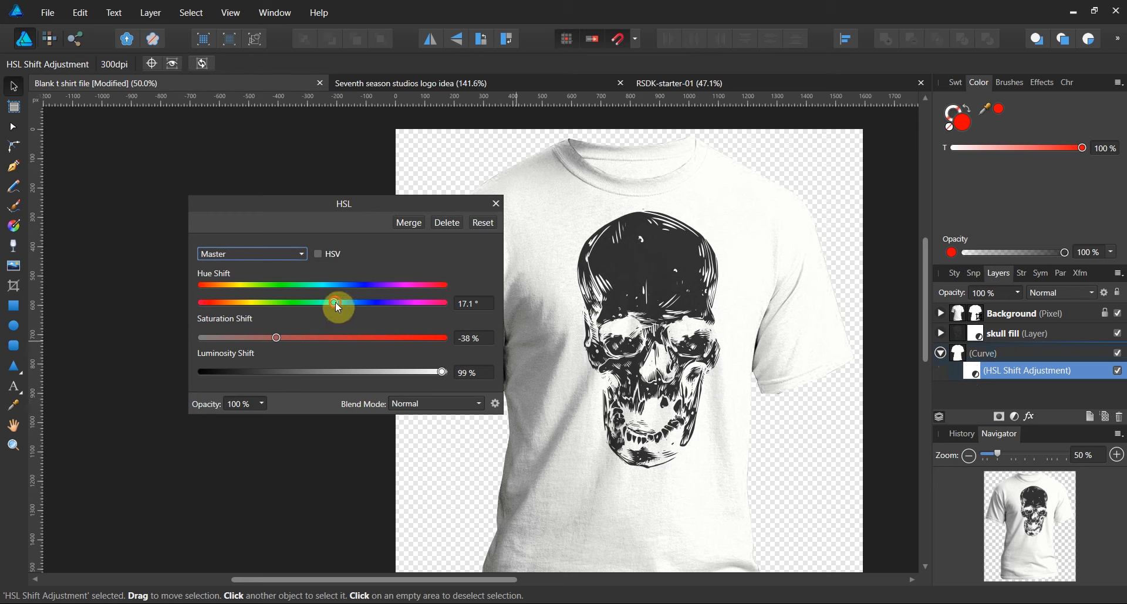
drag(336, 302, 251, 303)
drag(265, 339, 329, 338)
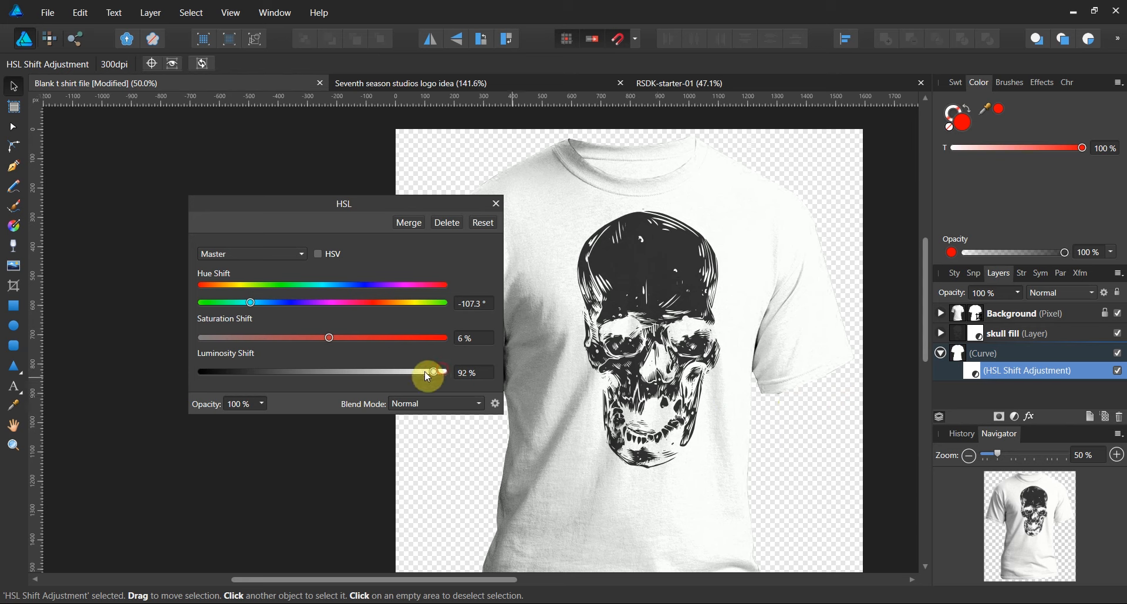
drag(428, 376, 394, 372)
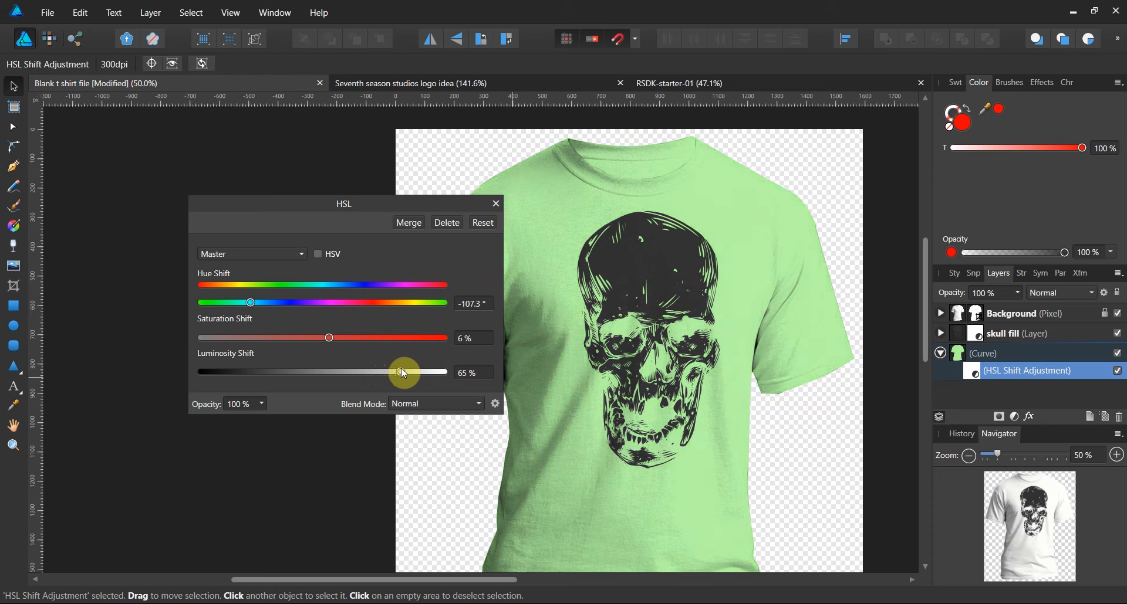
drag(404, 374, 401, 374)
click(496, 203)
scroll(449, 228, down, 2)
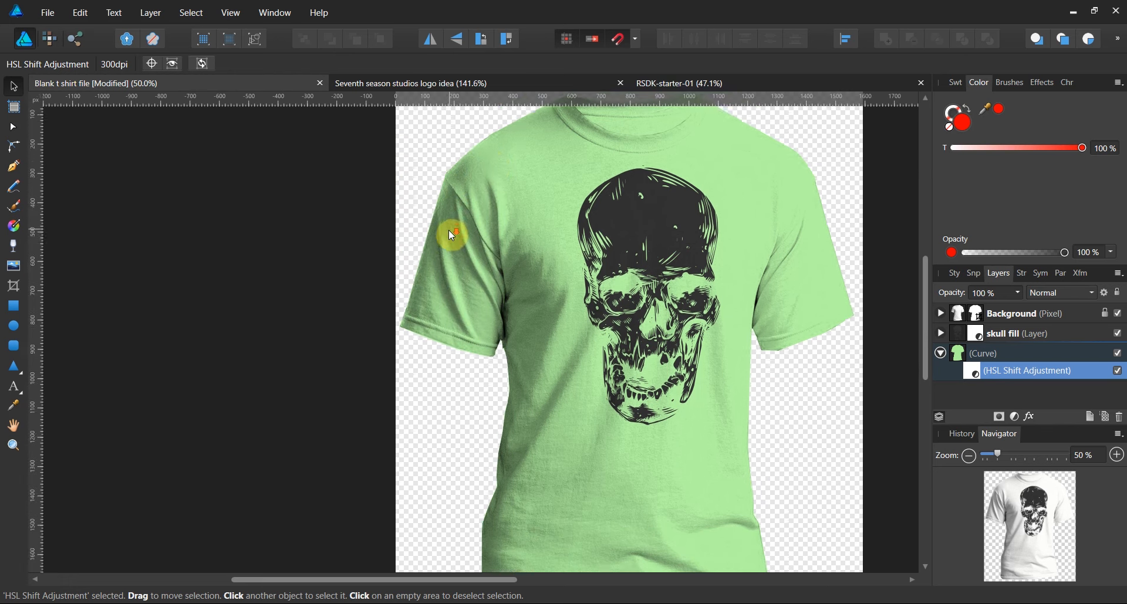
scroll(450, 235, down, 1)
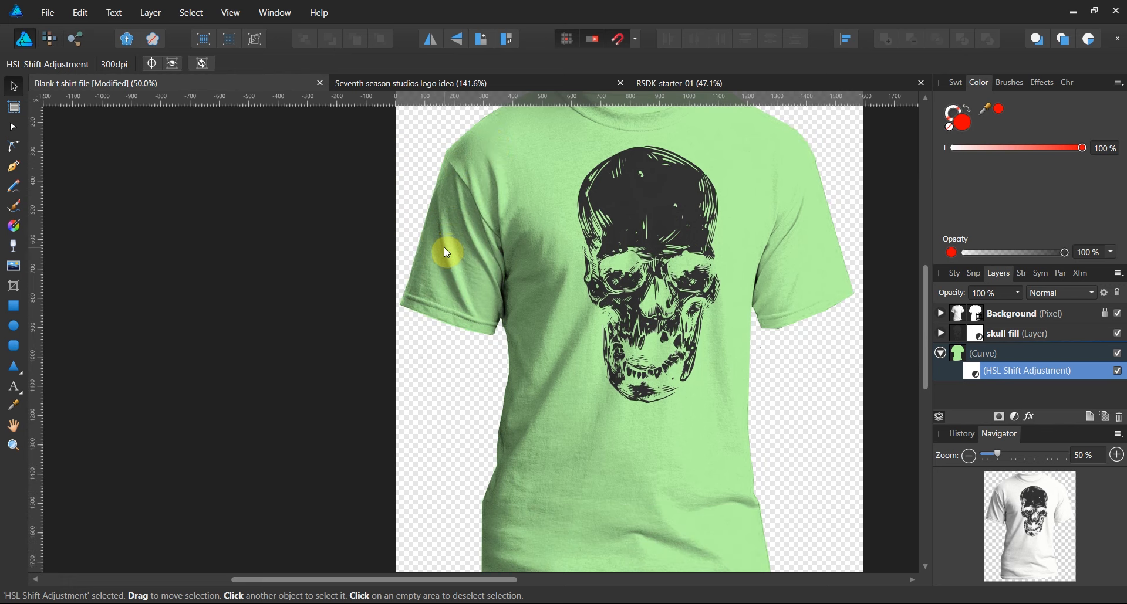
scroll(445, 247, up, 1)
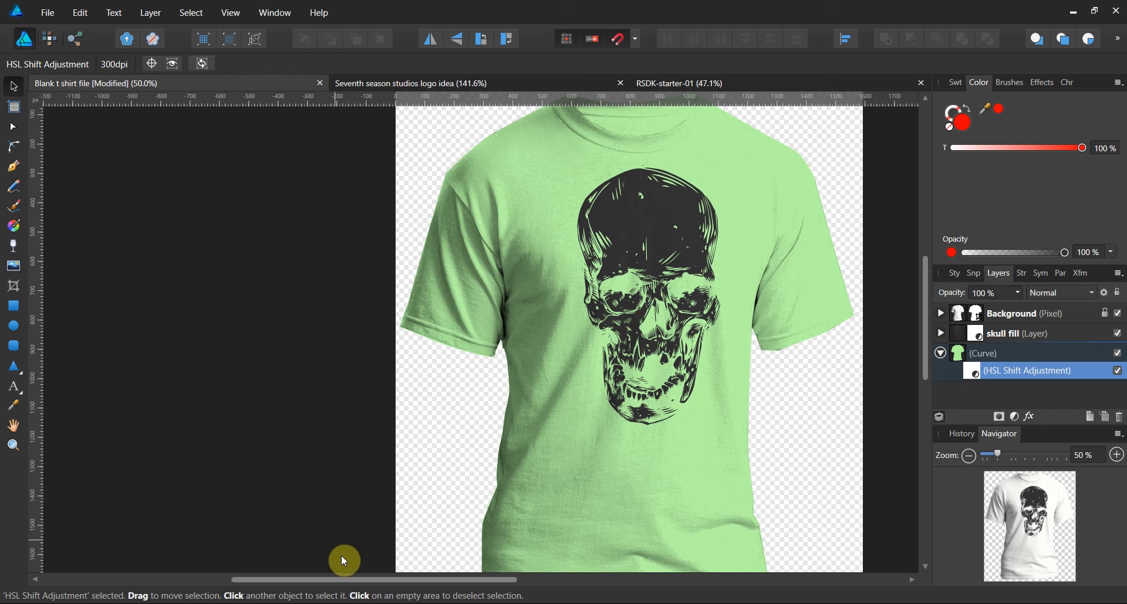
Step: Switch to File Explorer and locate the FT-folded-paper-03 image in the kit's 04-Overlays folder
click(424, 568)
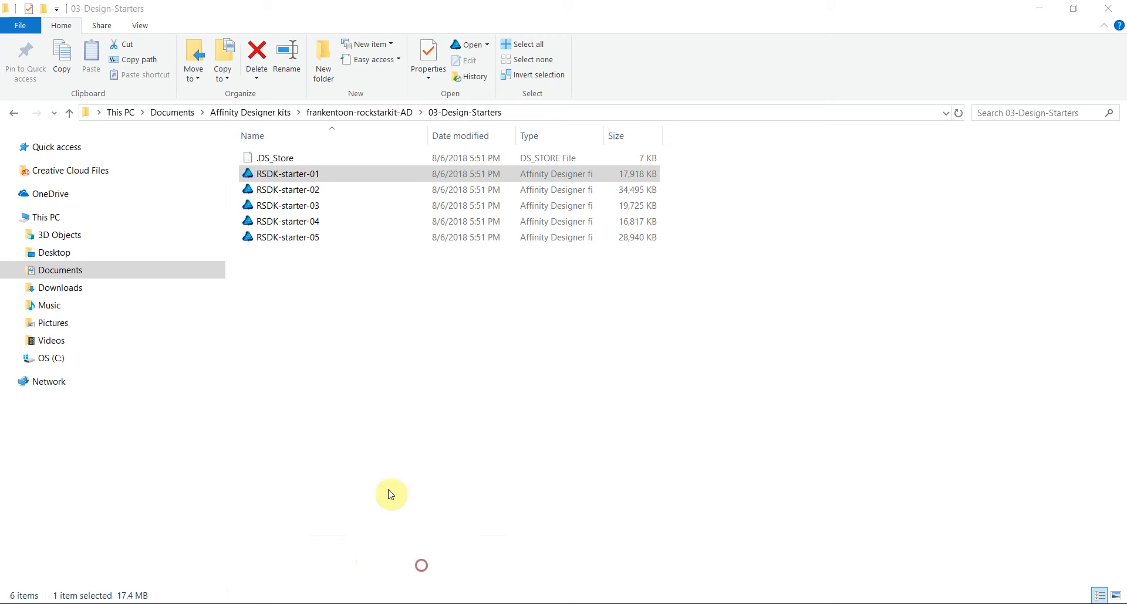
click(69, 112)
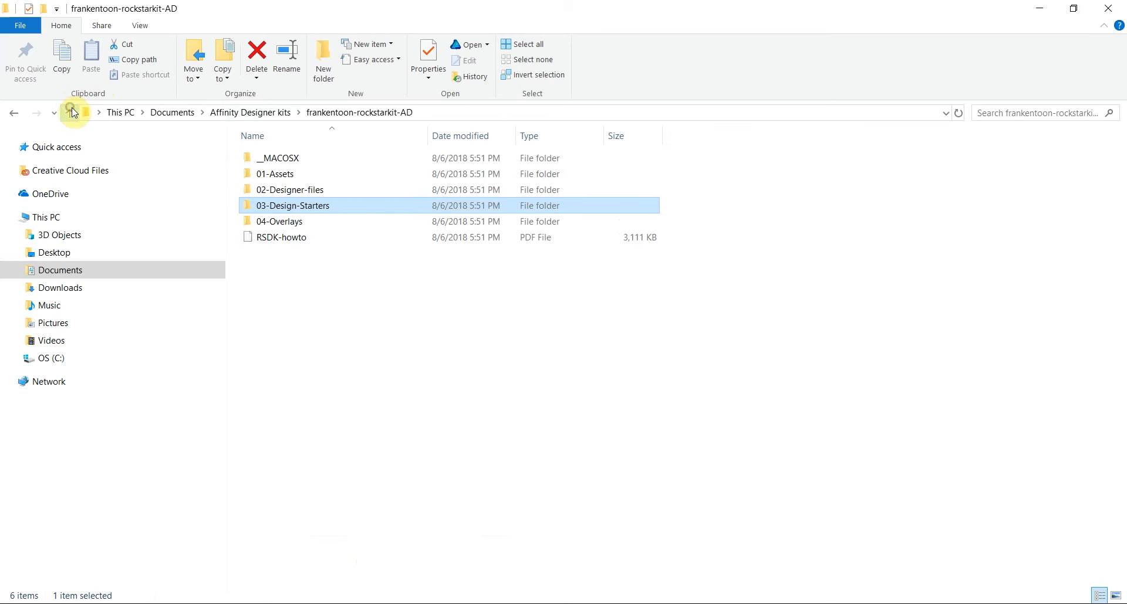
double_click(279, 222)
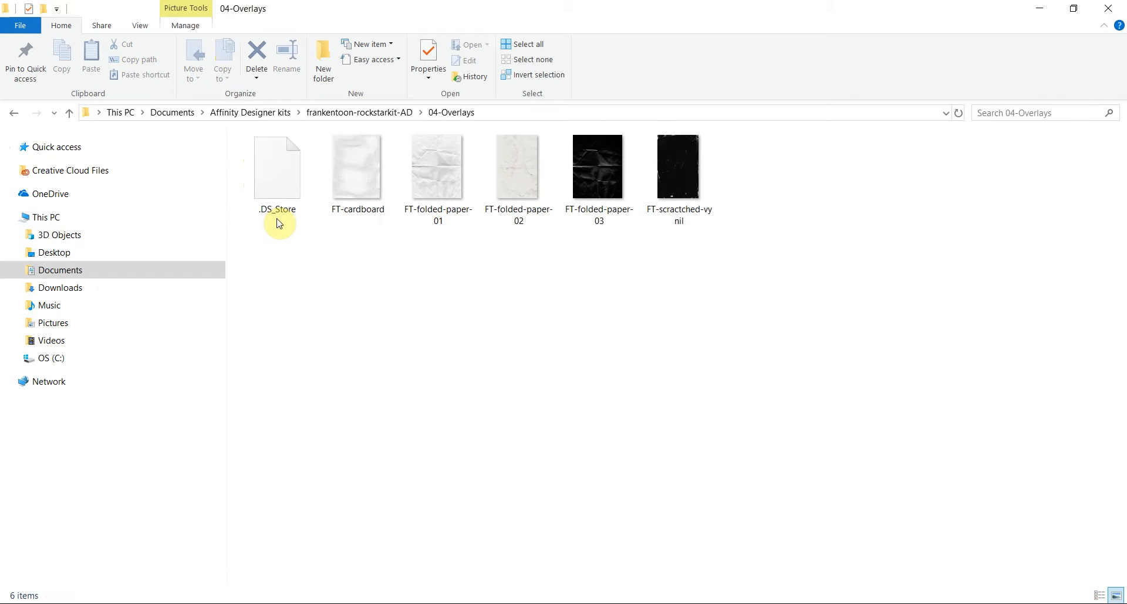
click(591, 177)
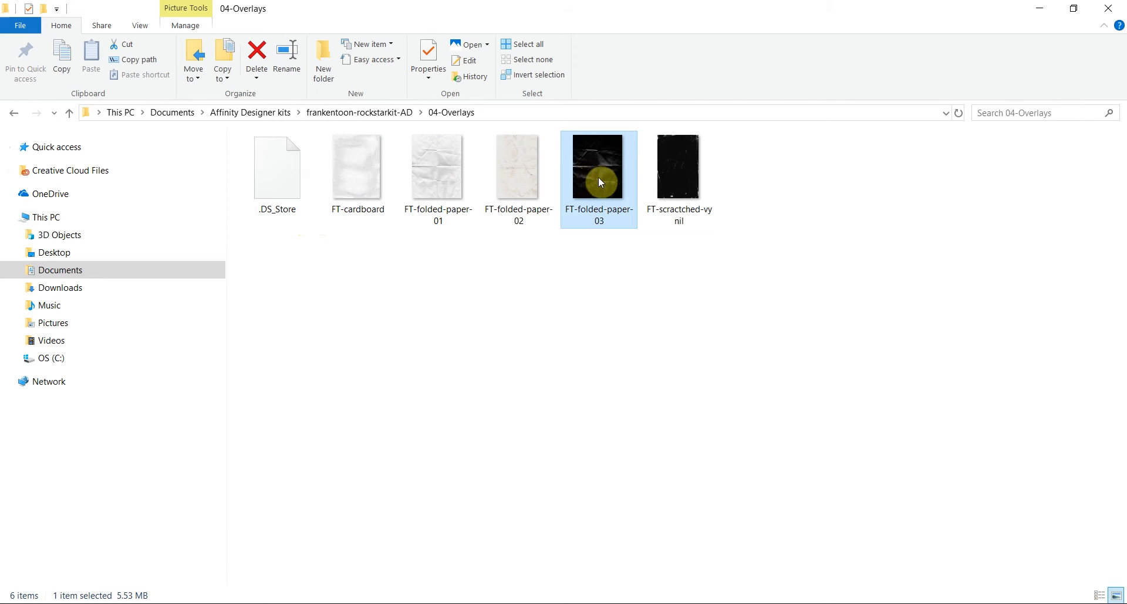
Step: Switch to Affinity Designer and open FT-folded-paper-03 from the frankentoon-rockstarkit-AD kit's 04-Overlays folder
click(492, 603)
click(49, 12)
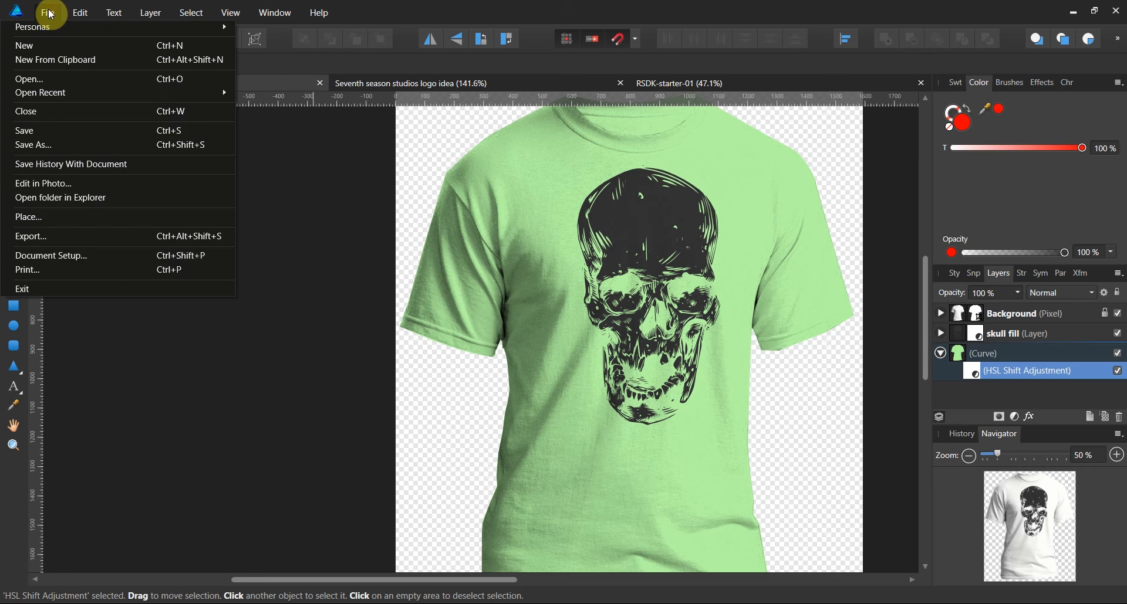
click(51, 78)
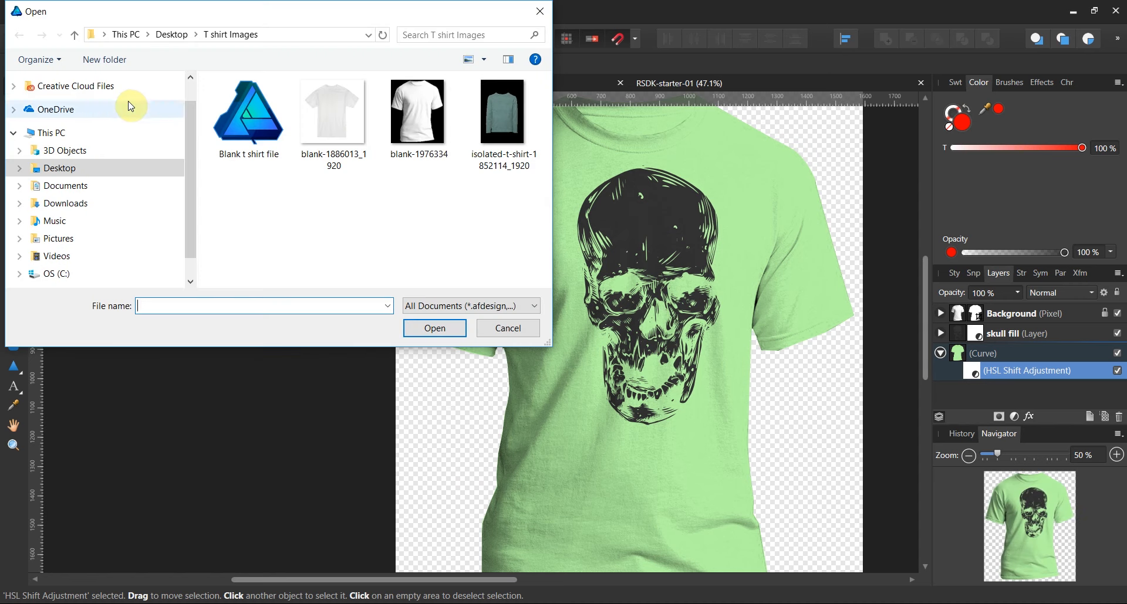
click(70, 186)
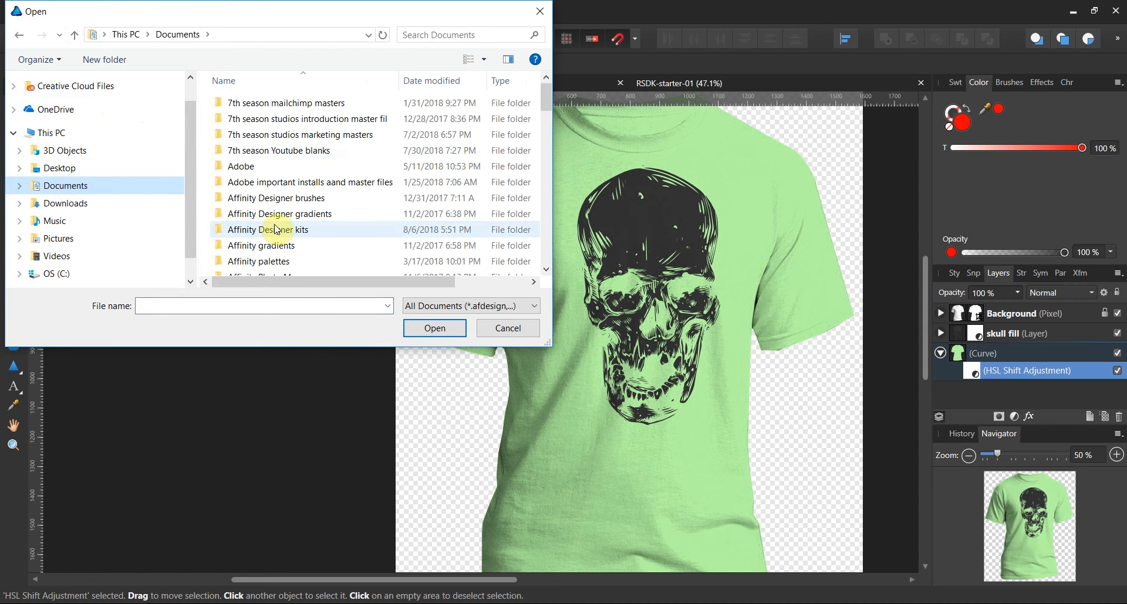
double_click(277, 229)
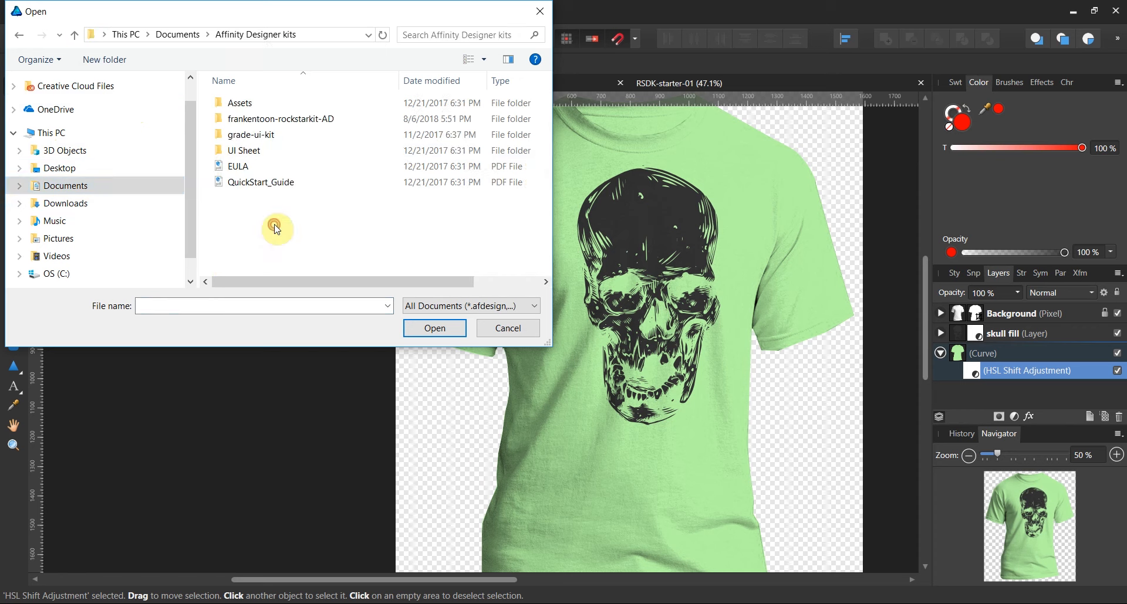
double_click(259, 121)
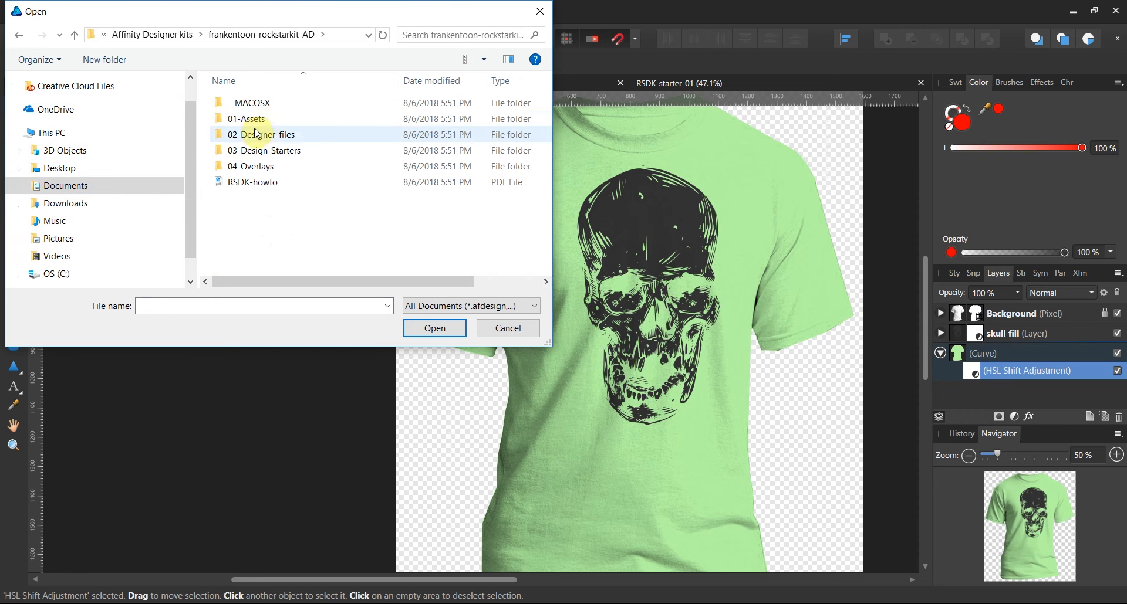
double_click(251, 167)
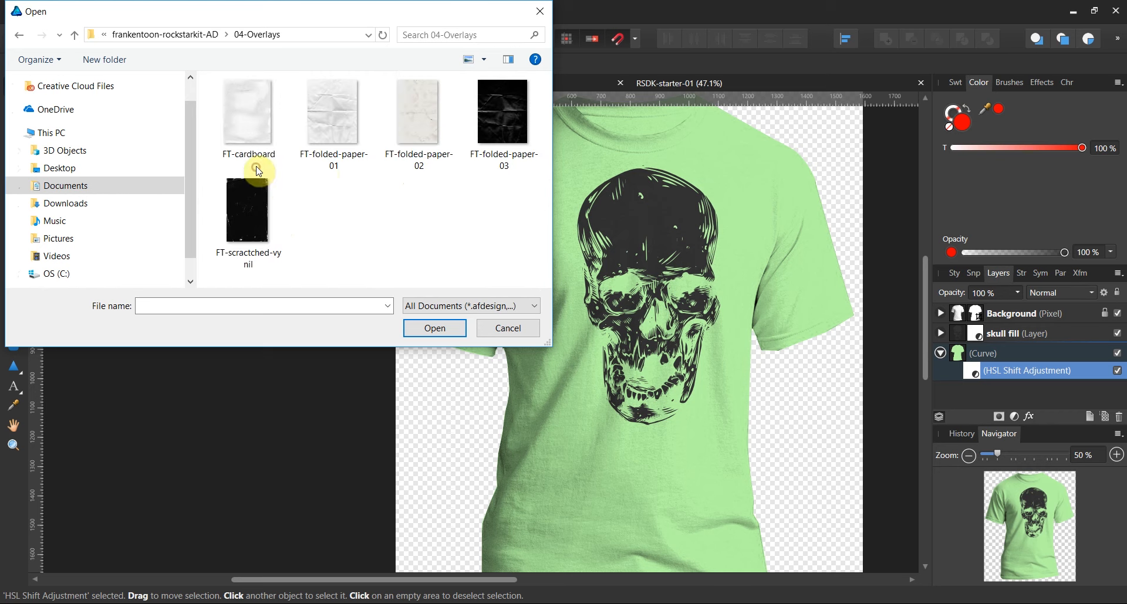
click(498, 140)
click(435, 329)
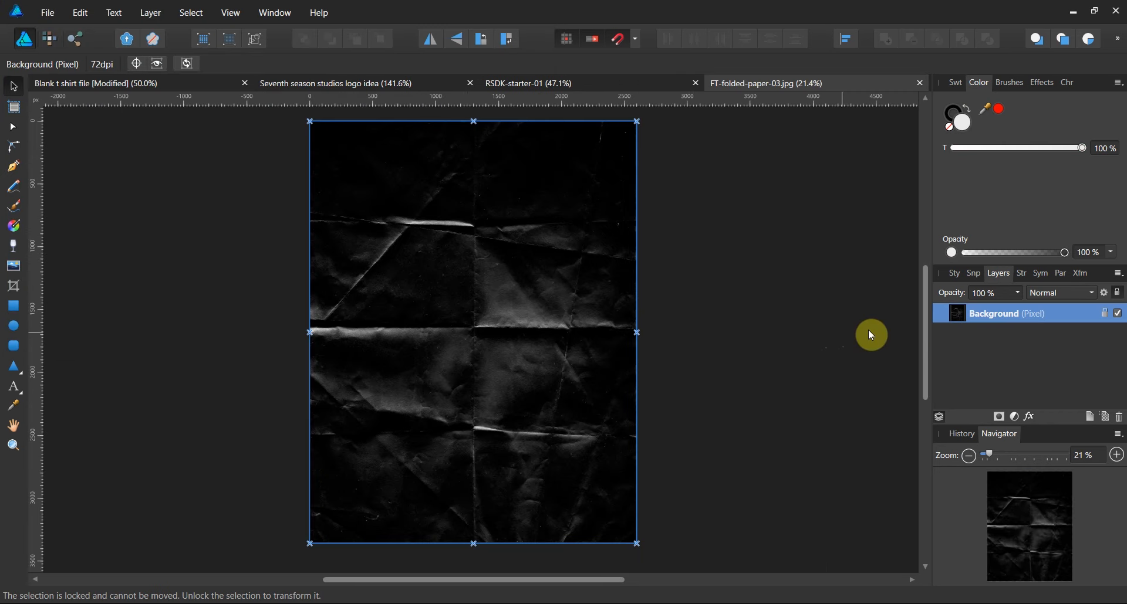
Step: Cut the folded-paper image out of FT-folded-paper-03.jpg and paste it into the Blank t shirt file
right_click(579, 286)
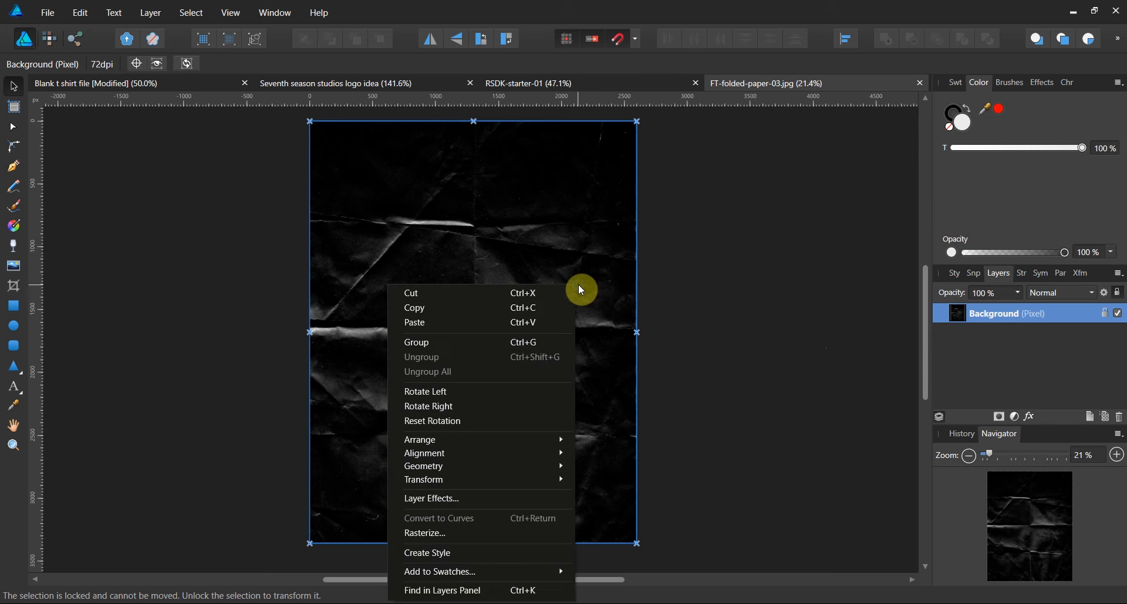
click(539, 295)
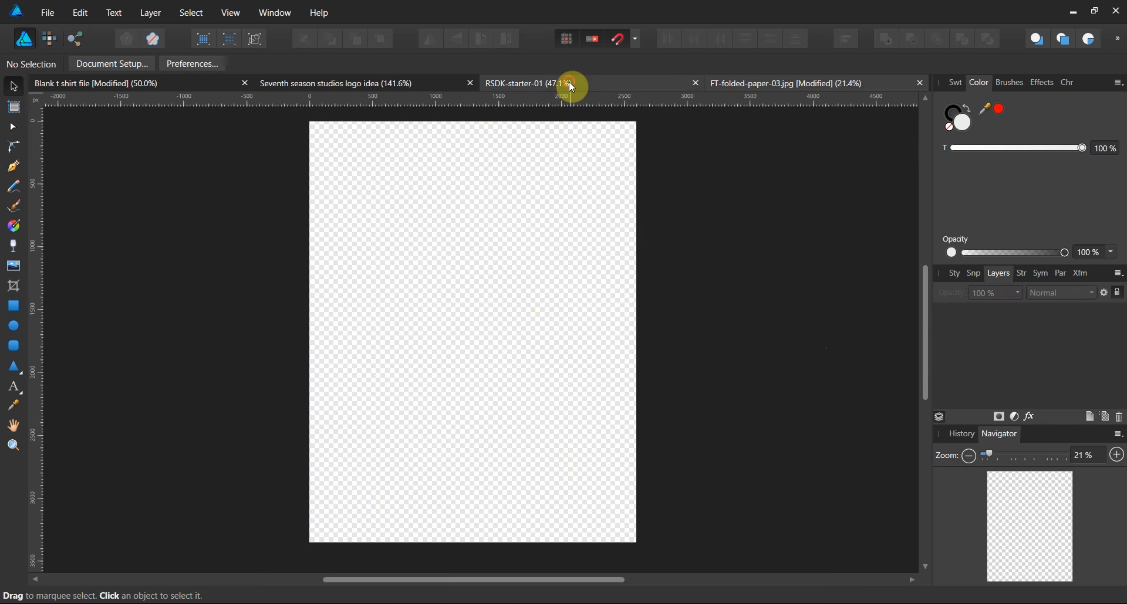
click(569, 82)
click(423, 81)
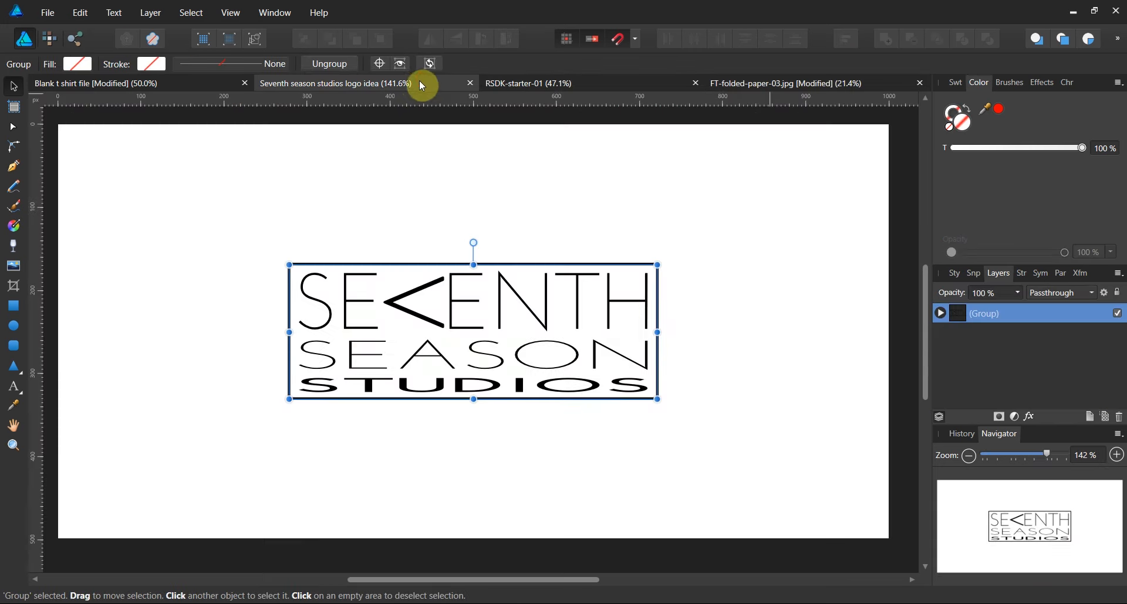
click(226, 84)
right_click(285, 178)
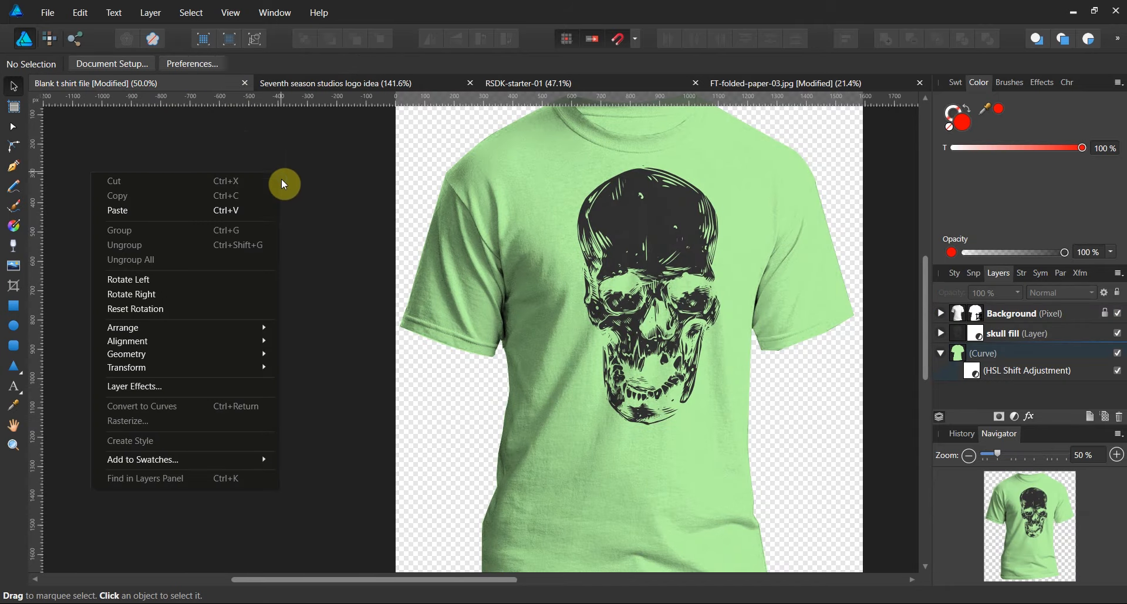
click(256, 212)
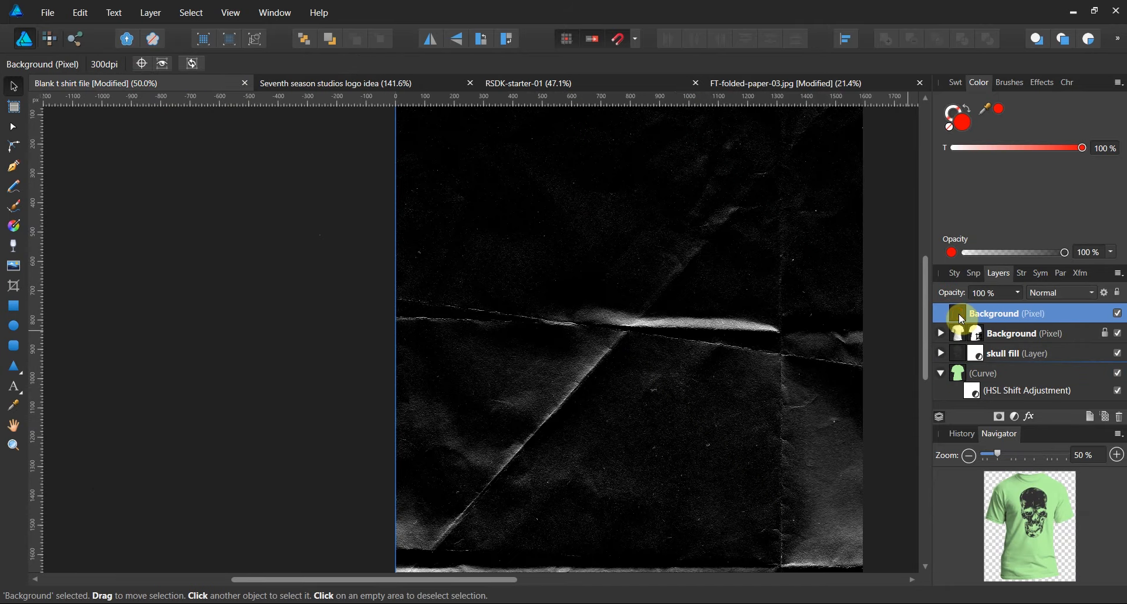
Step: Move the pasted folded-paper layer beneath the shirt Curve so it forms the backdrop of the mockup
drag(972, 363, 963, 404)
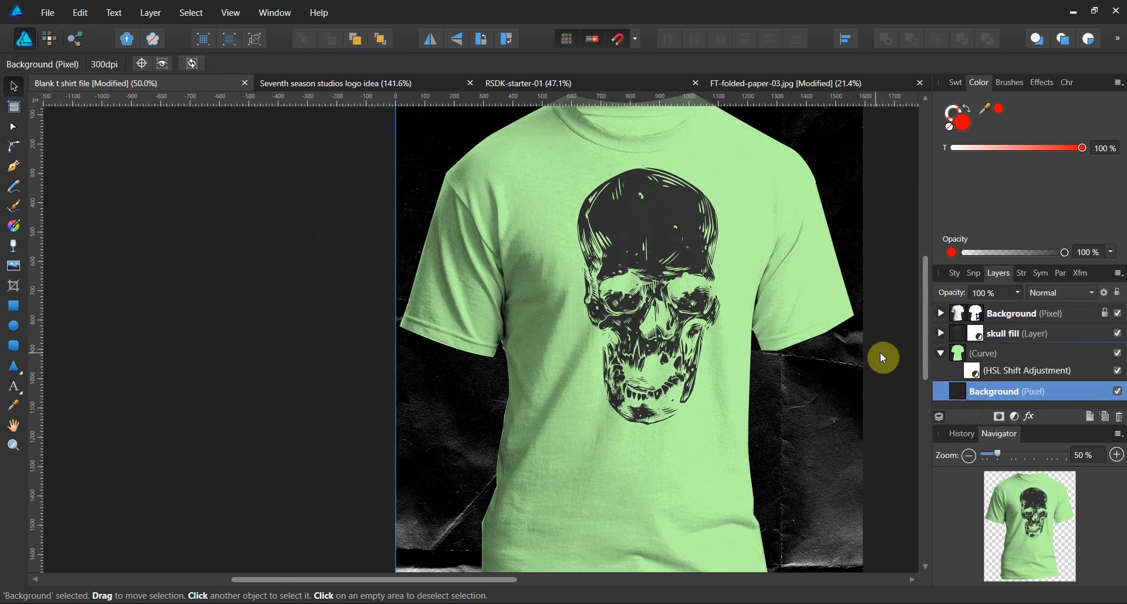
click(13, 445)
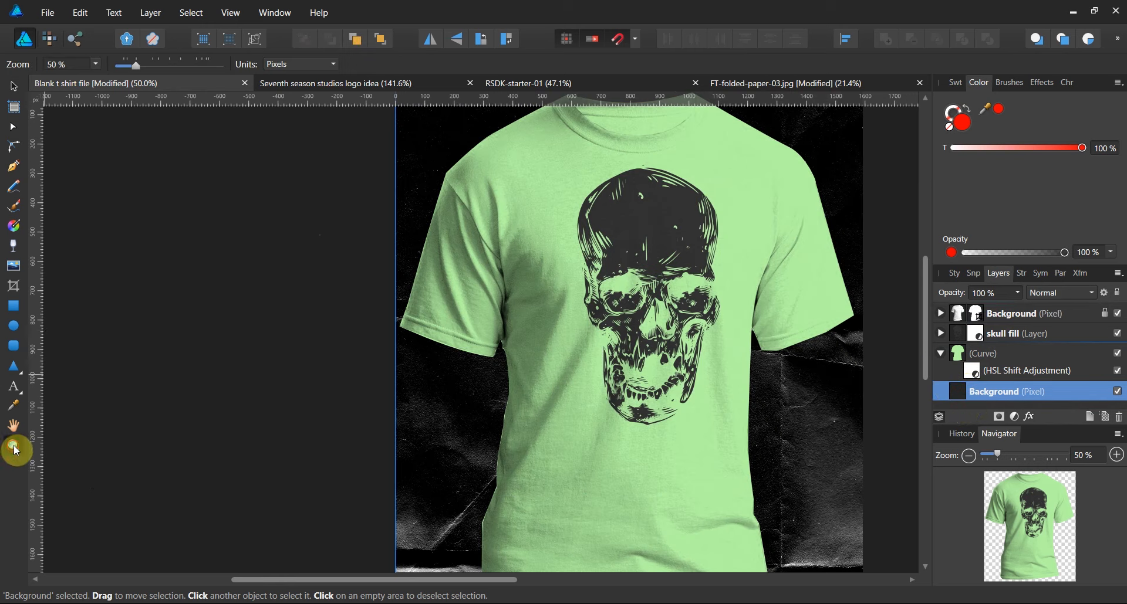
drag(568, 351, 385, 389)
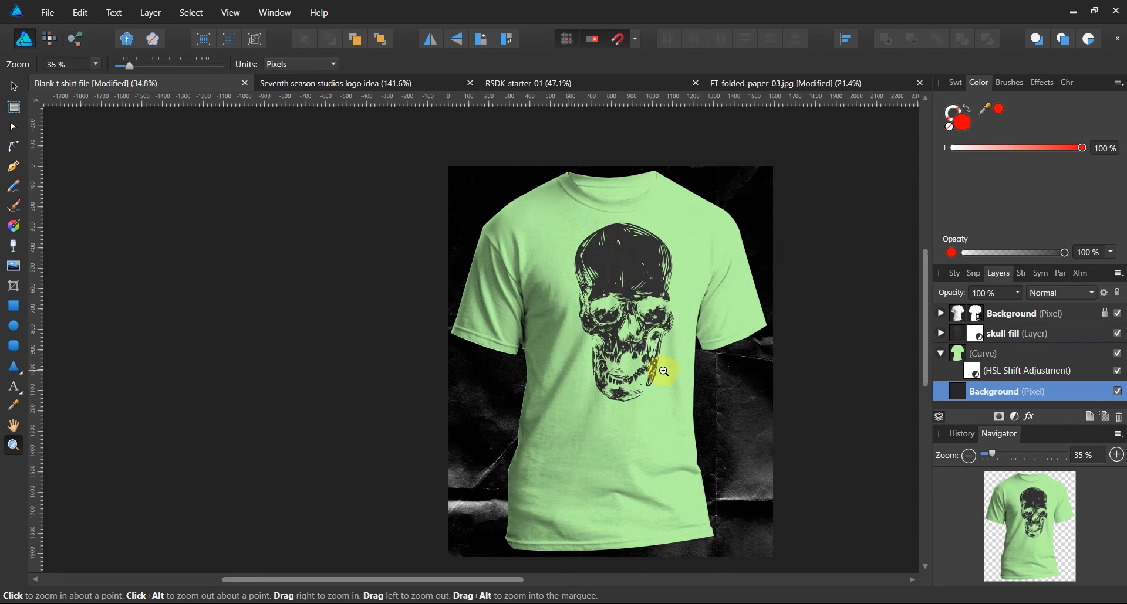
drag(784, 367, 759, 377)
drag(488, 577, 544, 576)
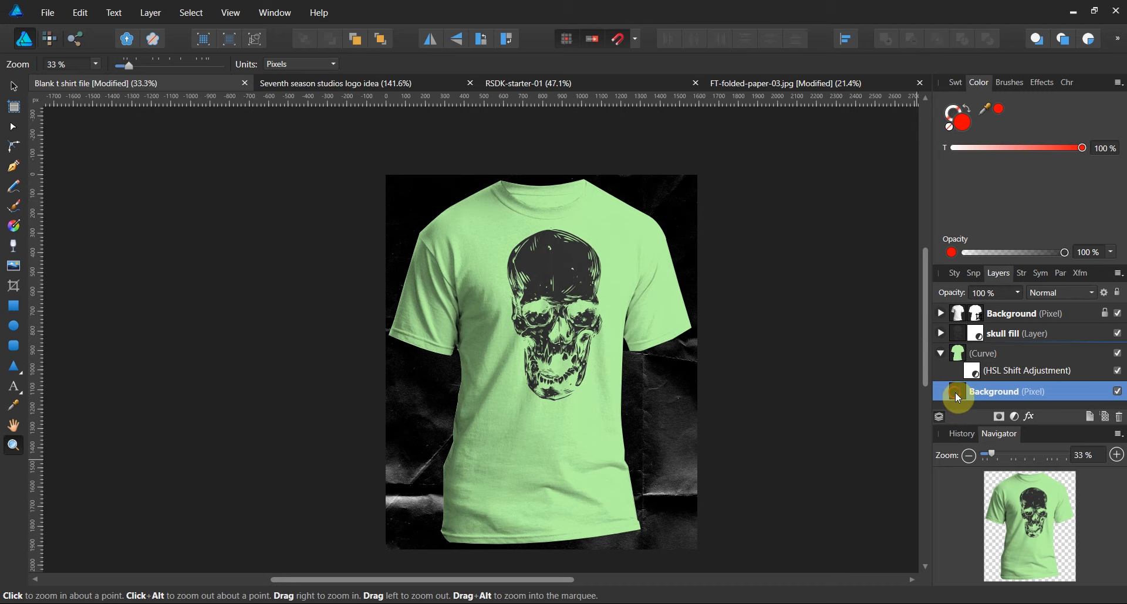
Step: Add a mask to the folded-paper Background layer and activate the Paint Brush Tool in the Pixel Persona
click(1002, 420)
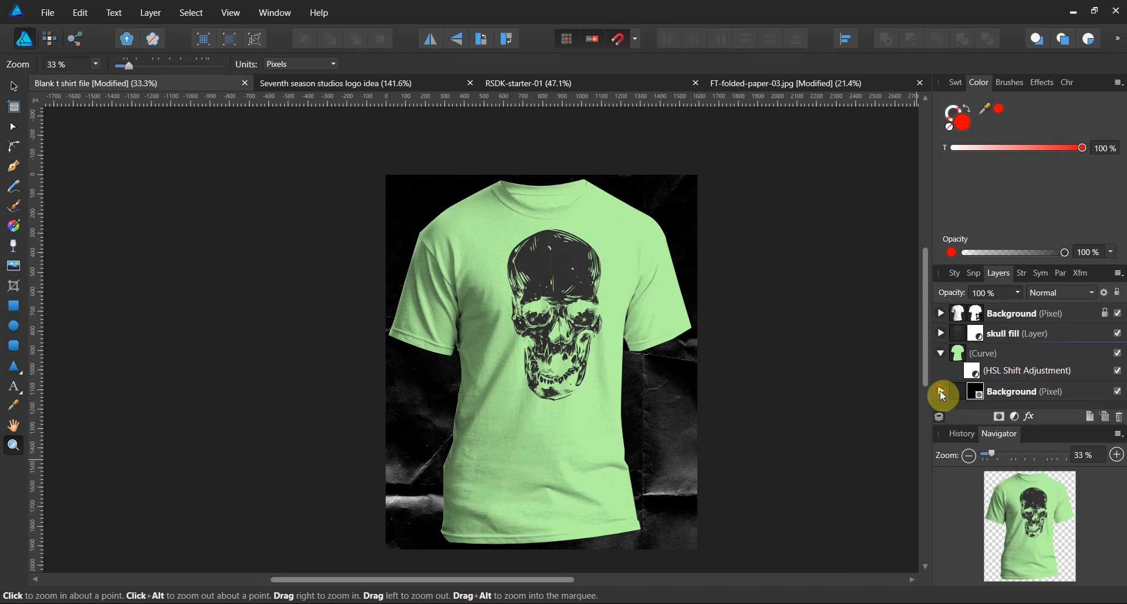
click(940, 391)
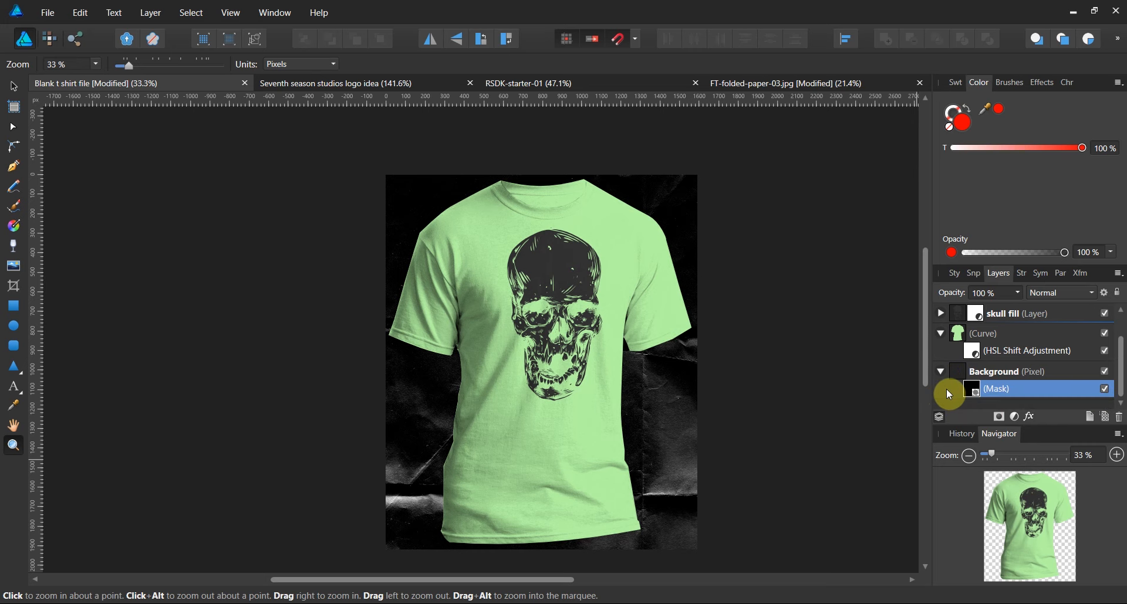
click(56, 44)
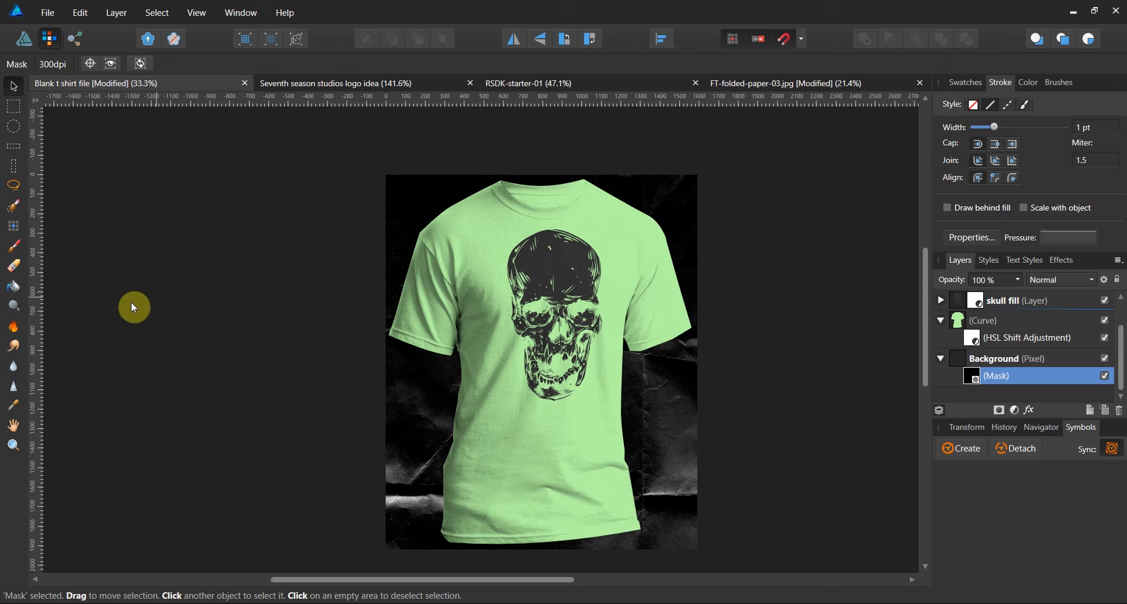
click(13, 247)
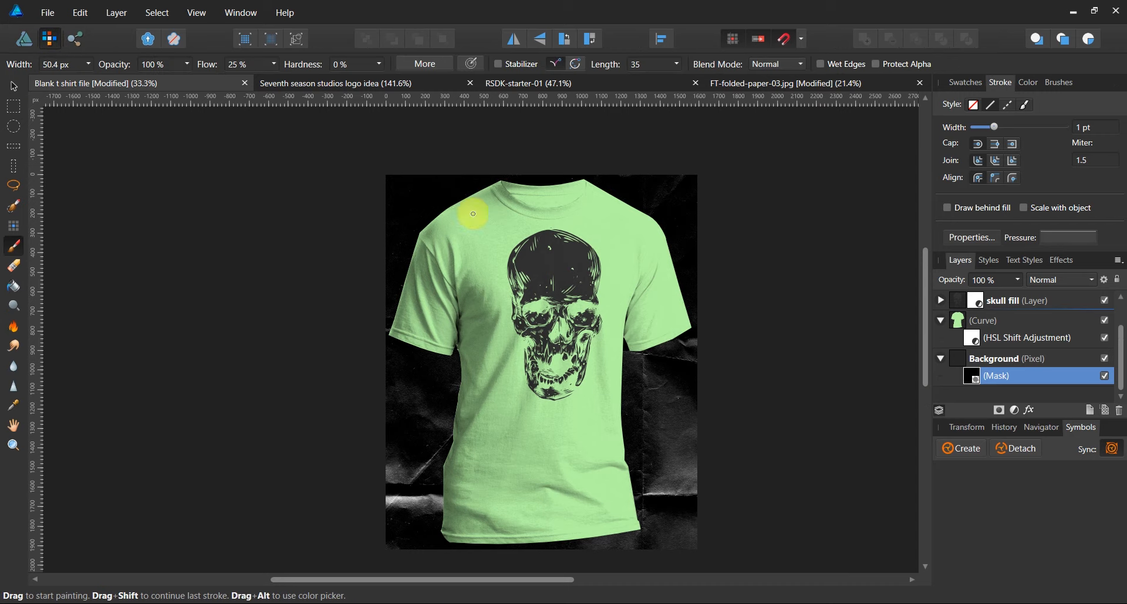
Step: Set the paint colour to near-white FCFCFC
click(1028, 83)
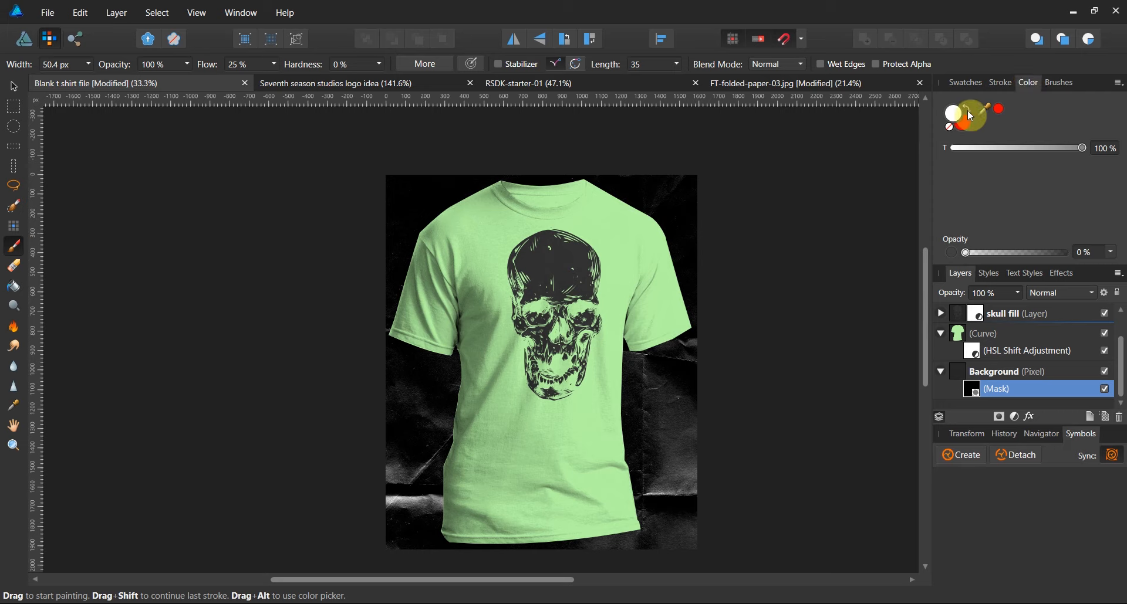
double_click(953, 116)
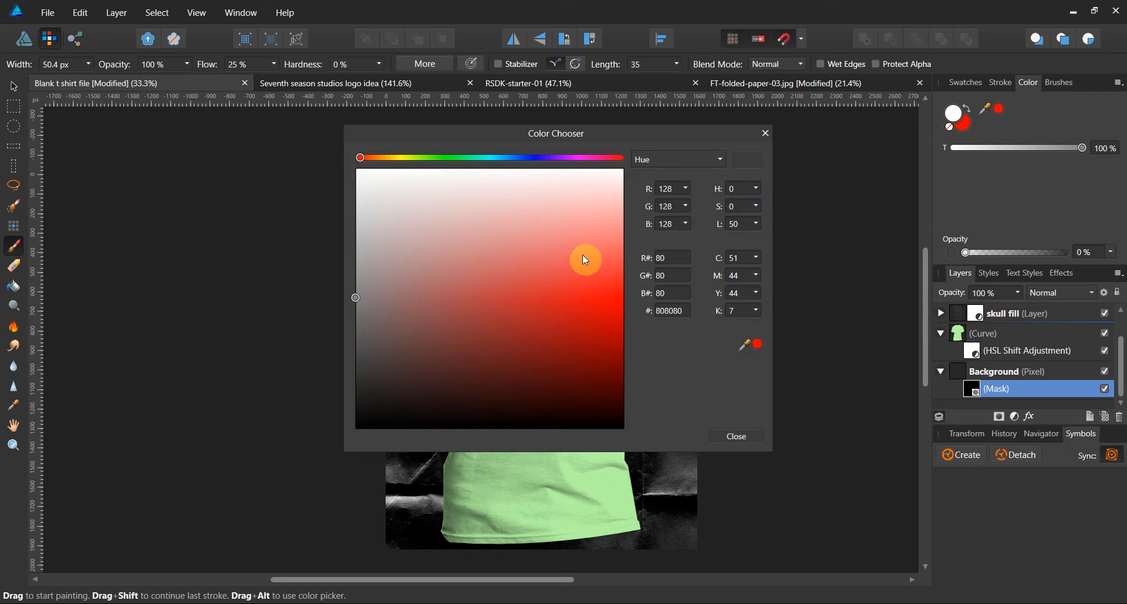
click(966, 122)
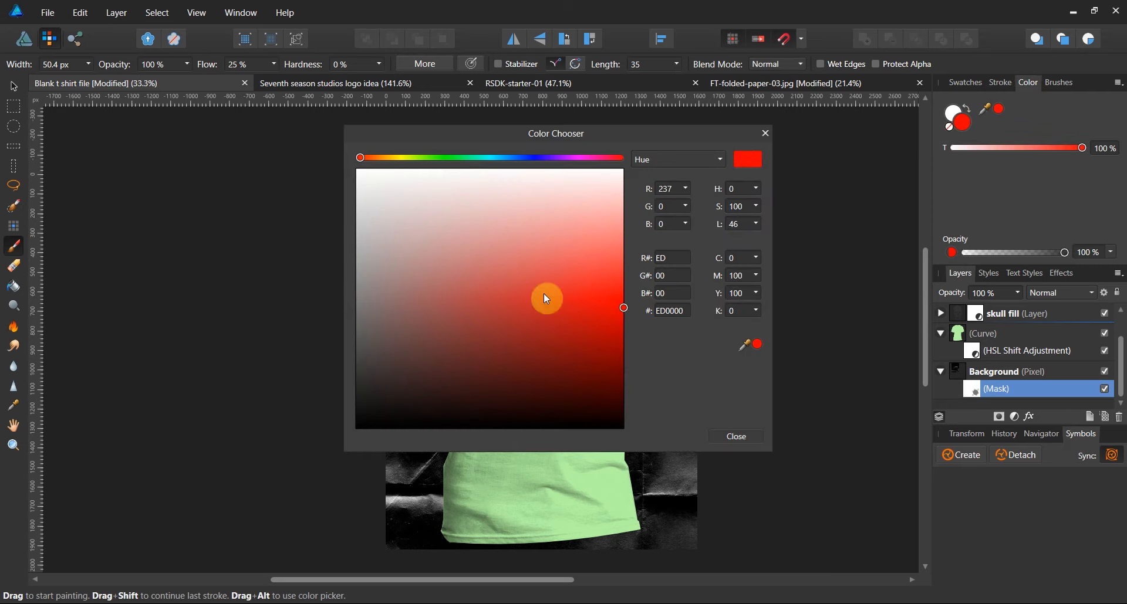
drag(540, 276, 234, 174)
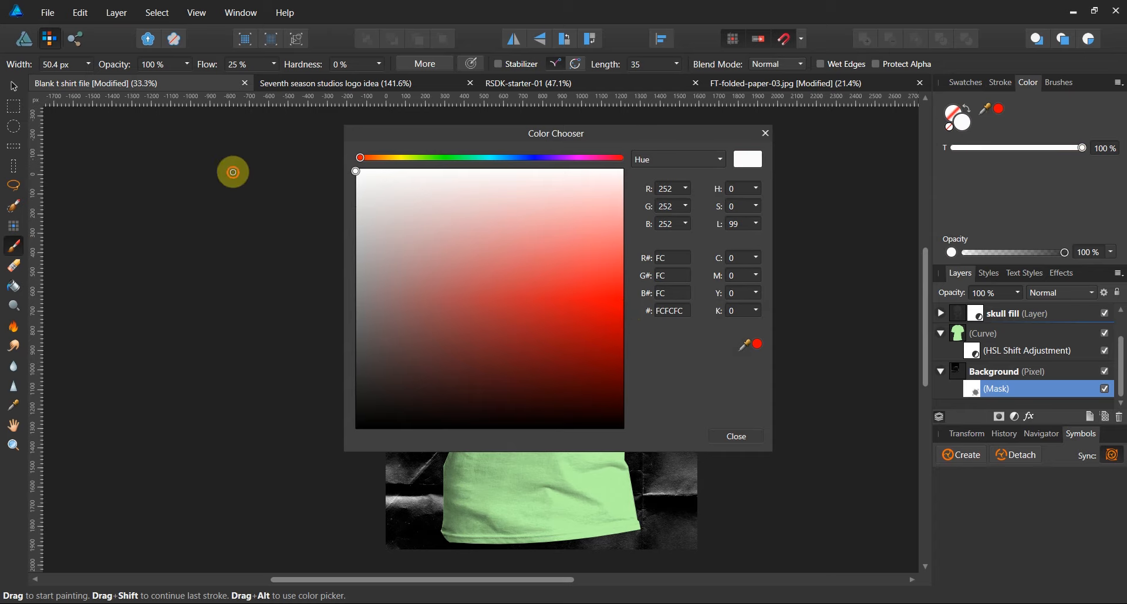
Step: Choose the blotchy 90 px brush from the Spray-paints category and close the Color Chooser
click(1050, 86)
click(1101, 103)
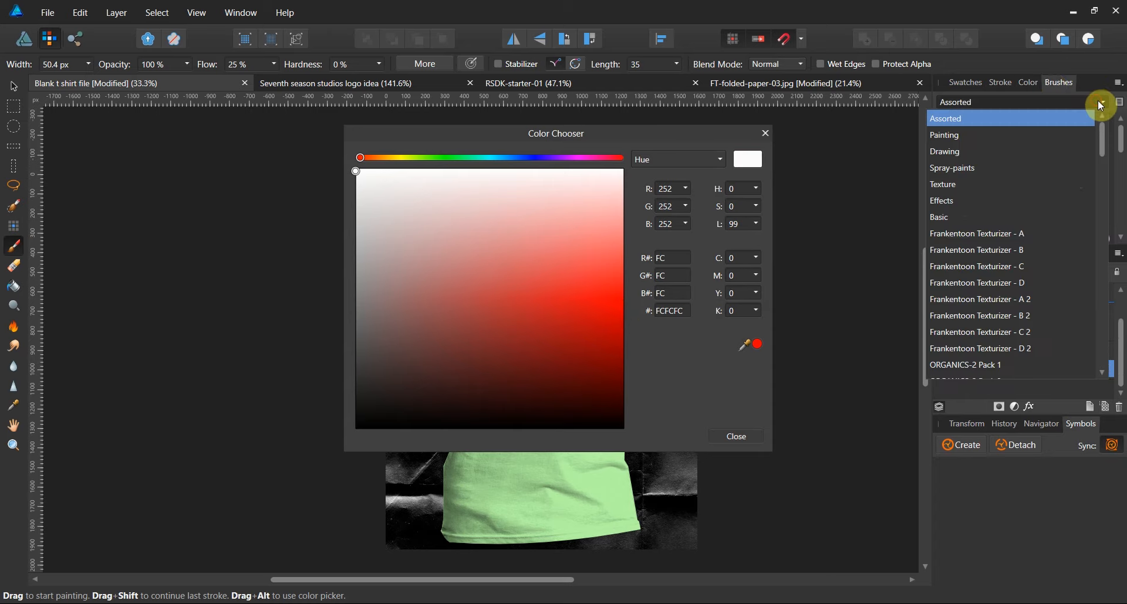
click(1084, 170)
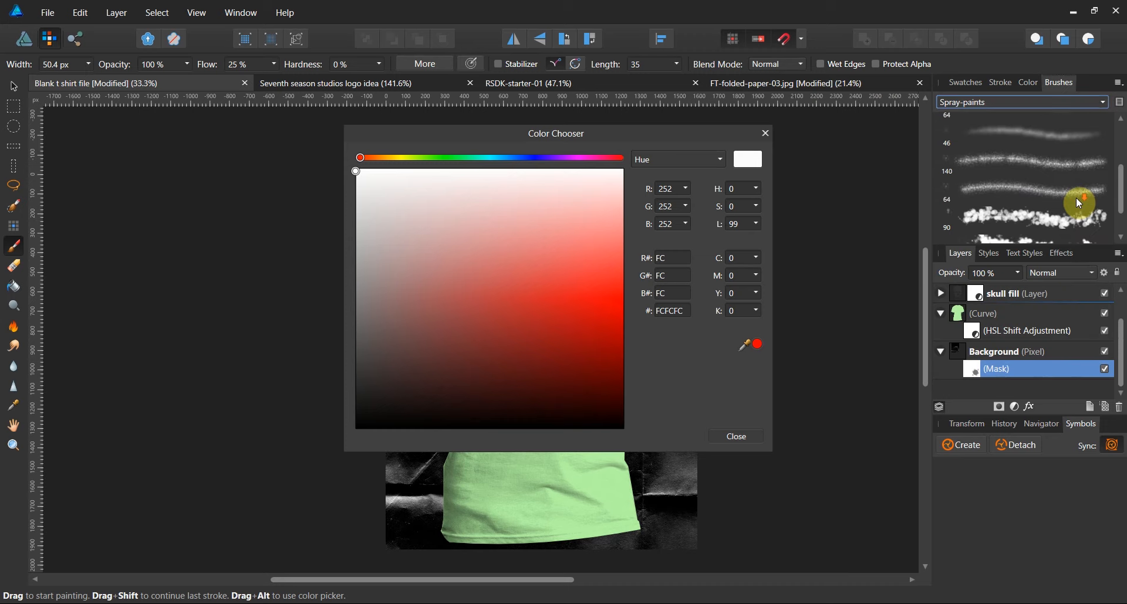
click(1075, 204)
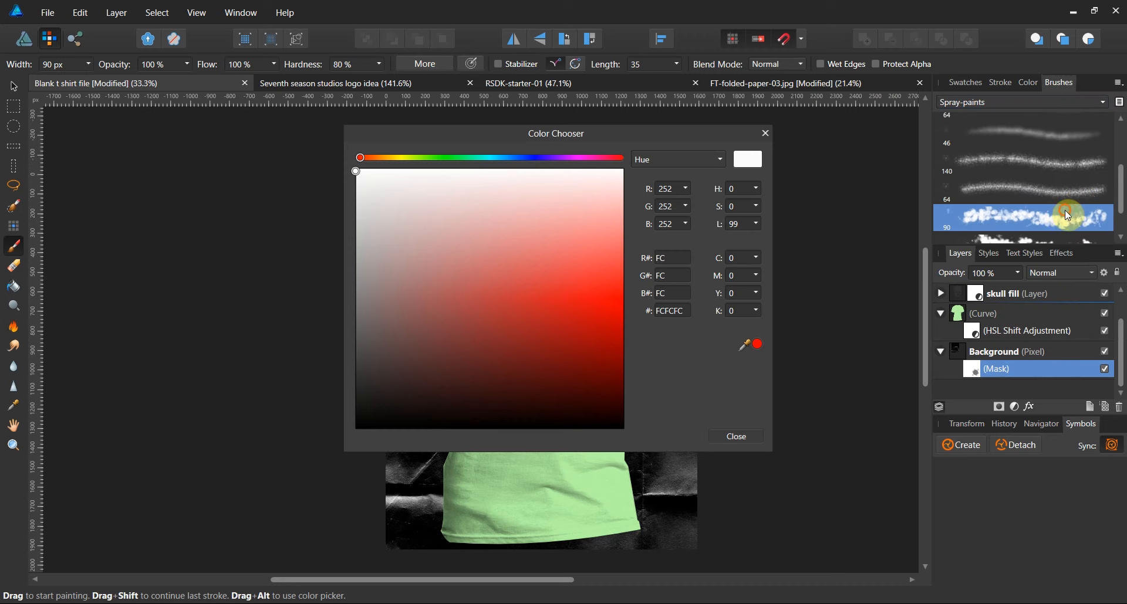
click(766, 133)
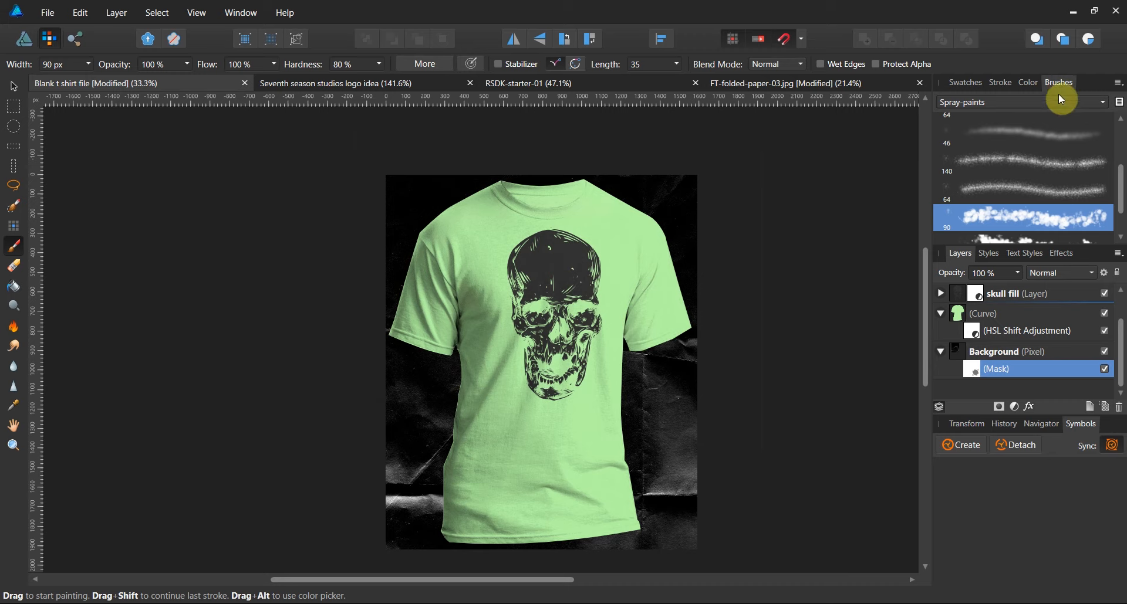
Step: Set the paint colour to black 000000 and paint the mask along the lower right edge of the paper backdrop
click(1022, 82)
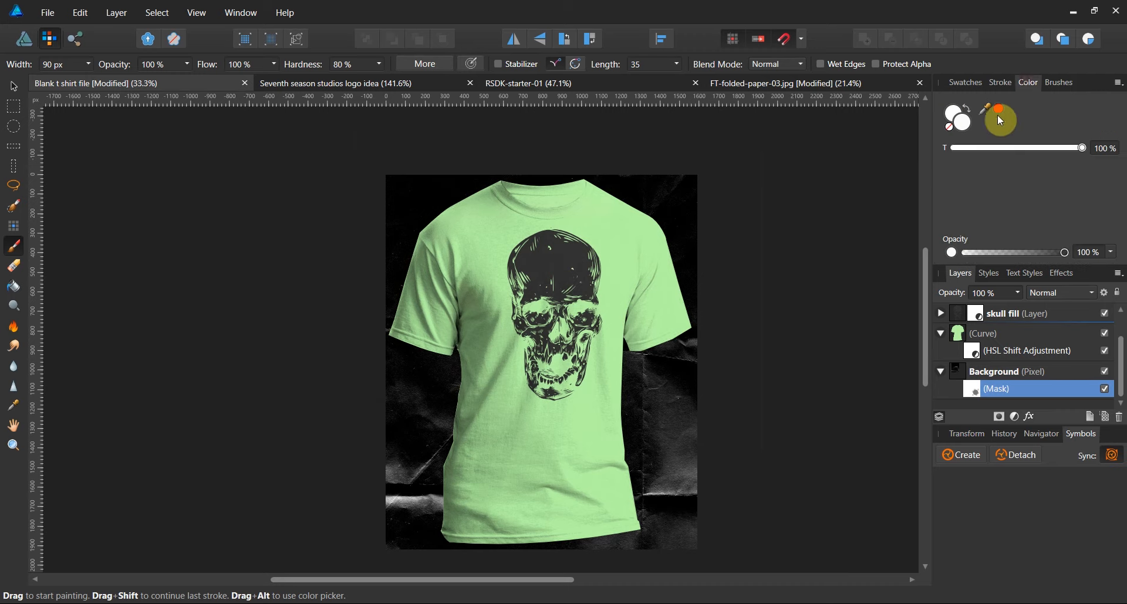
click(964, 132)
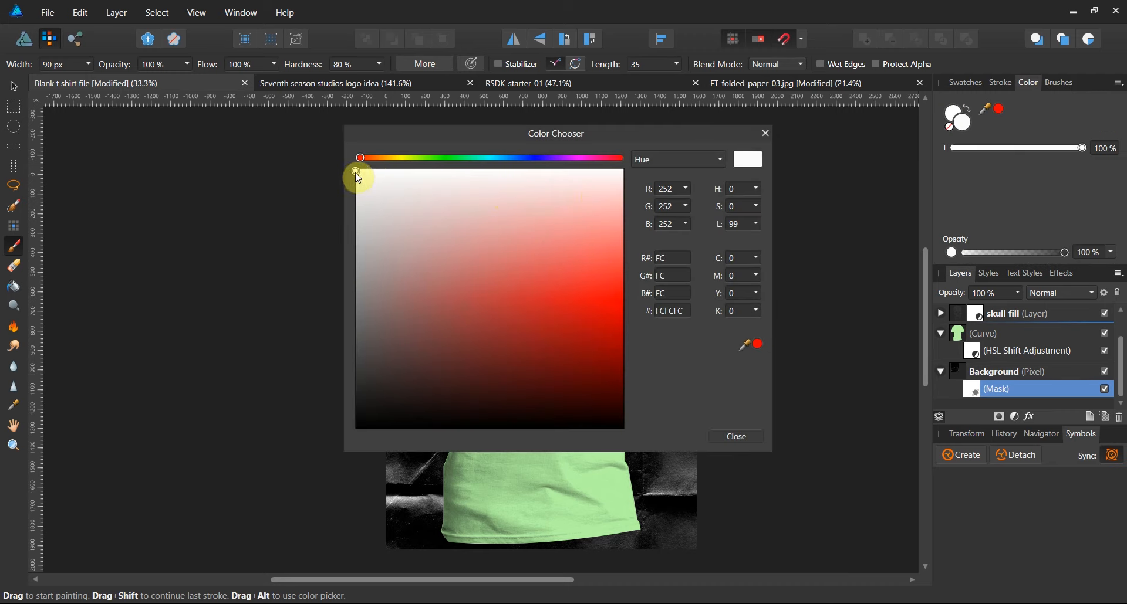
drag(360, 176, 329, 432)
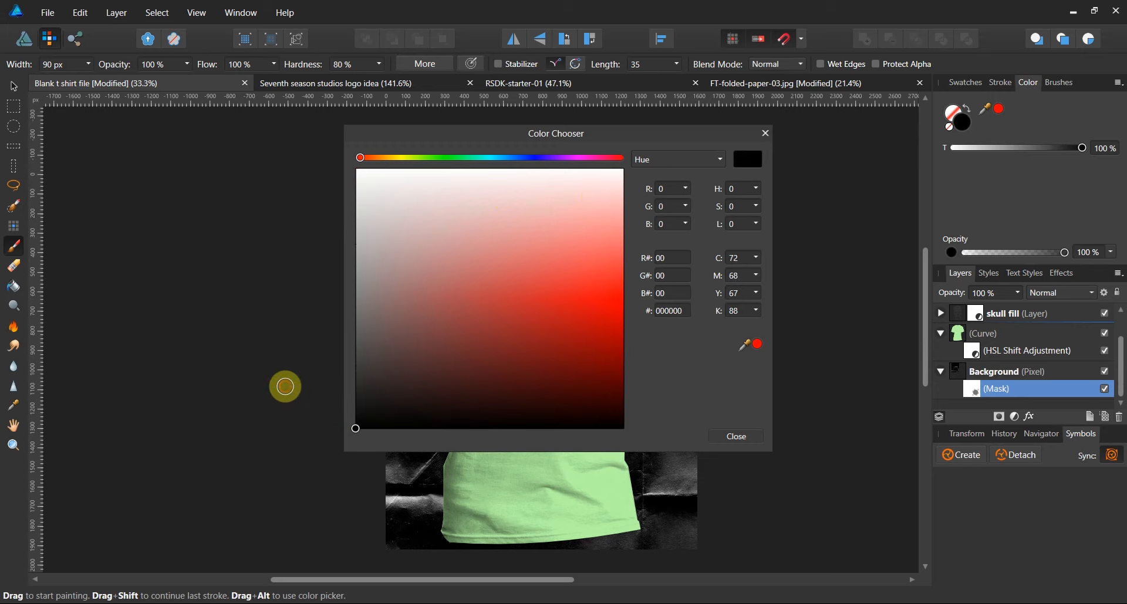
click(766, 135)
mouse_move(696, 470)
mouse_down()
mouse_move(696, 546)
mouse_move(690, 391)
mouse_up()
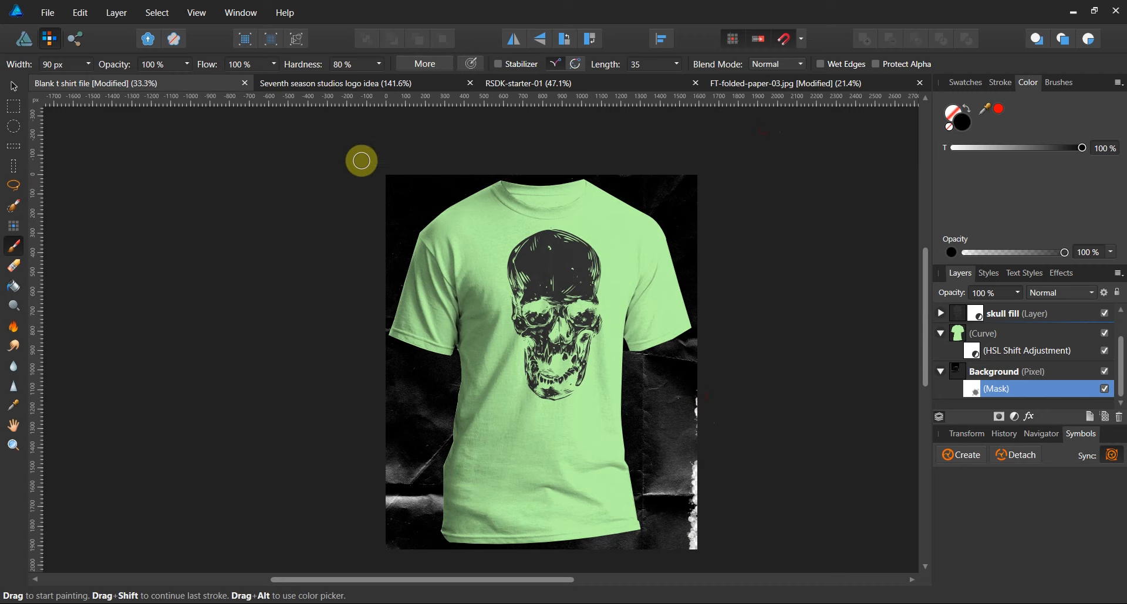
Step: Reduce the brush to 15% opacity and 55% flow, and paint the mask lightly around the backdrop's upper and lower left corners and upper right edge
click(186, 64)
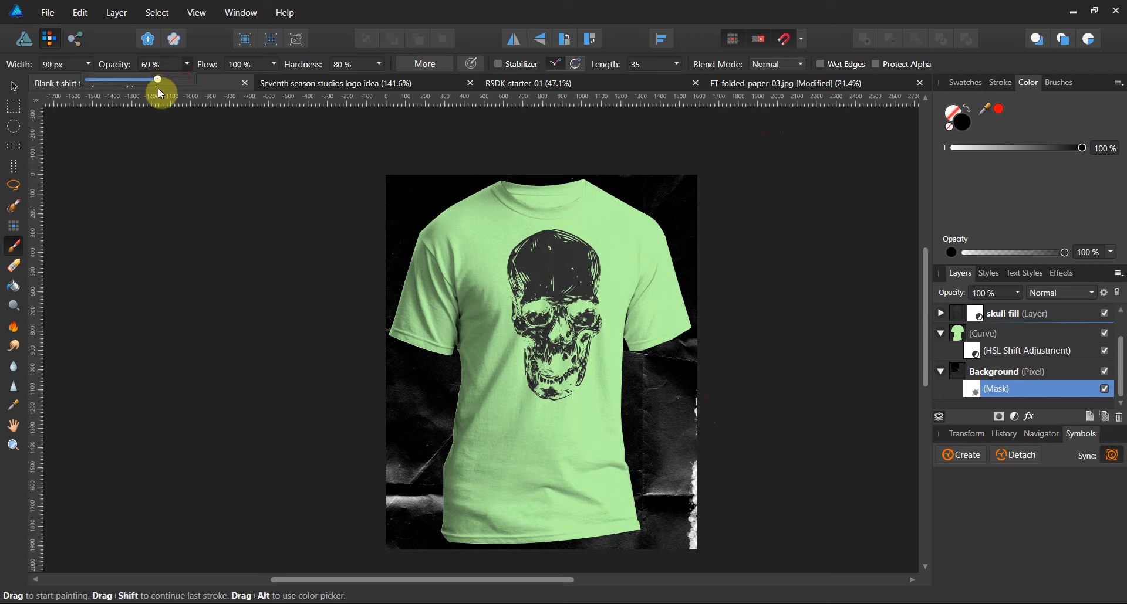
click(274, 66)
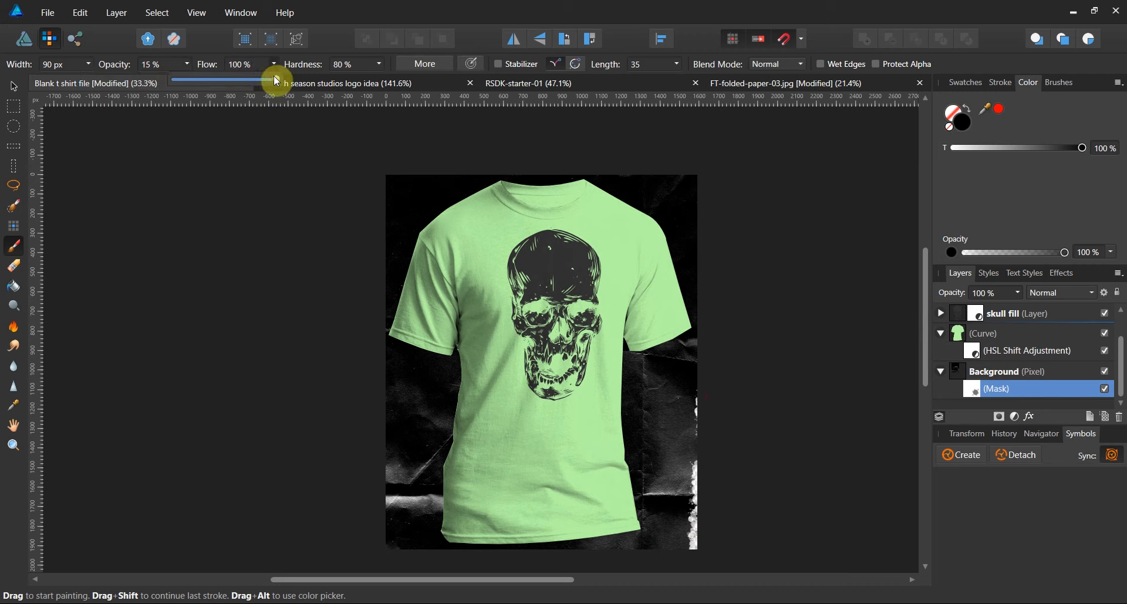
drag(277, 81, 229, 83)
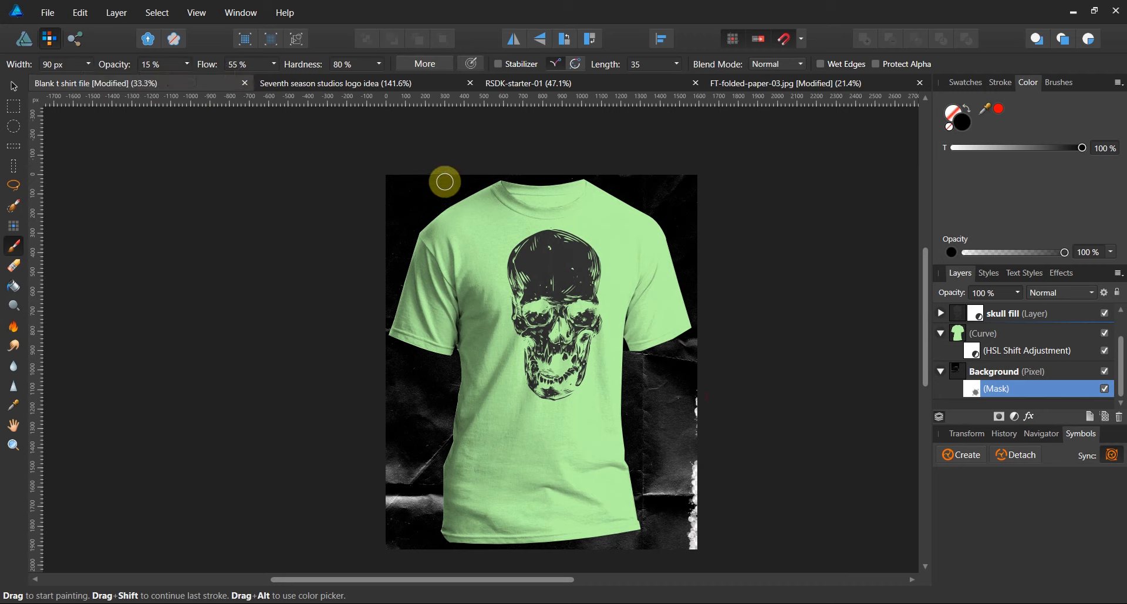
mouse_move(445, 182)
mouse_down()
mouse_move(366, 183)
mouse_move(369, 237)
mouse_move(380, 176)
mouse_move(426, 185)
mouse_move(388, 175)
mouse_move(420, 173)
mouse_move(408, 171)
mouse_move(728, 178)
mouse_move(681, 170)
mouse_move(716, 208)
mouse_move(695, 214)
mouse_move(689, 181)
mouse_move(691, 287)
mouse_up()
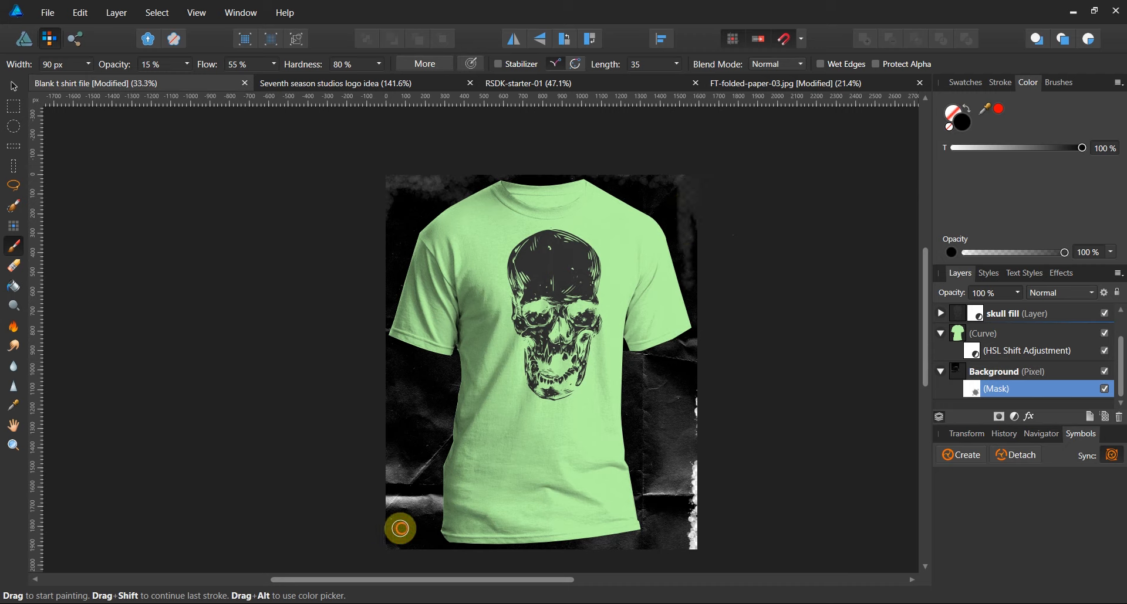
mouse_move(400, 528)
mouse_down()
mouse_move(373, 501)
mouse_move(396, 547)
mouse_up()
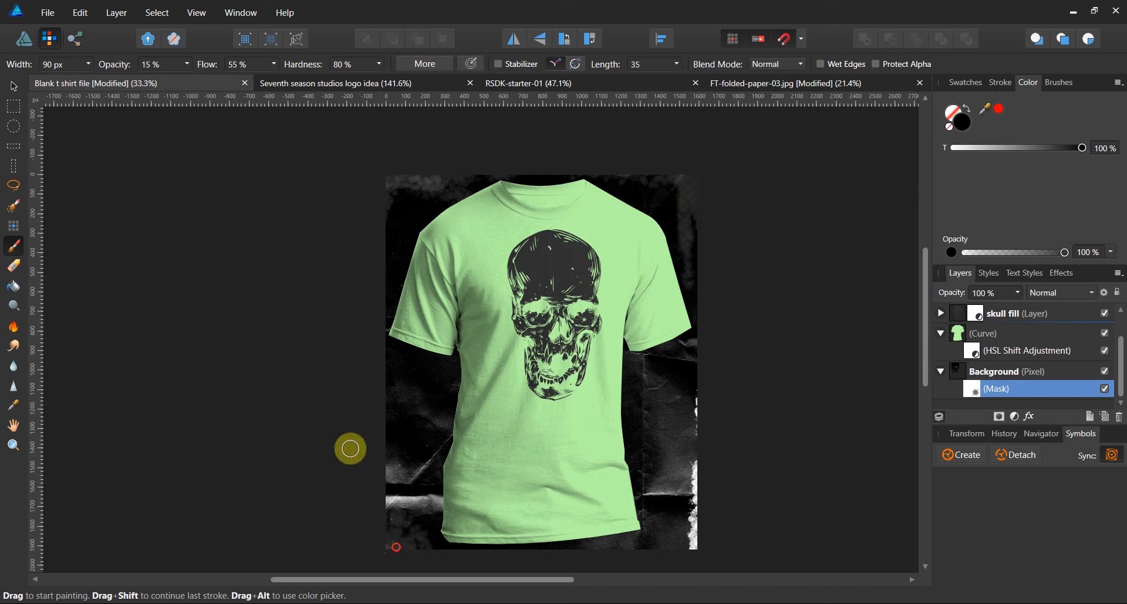
Step: Raise the brush opacity to 42% and paint more worn texture on the mask along the backdrop's side edges and beside the shirt
click(186, 65)
drag(191, 81, 217, 80)
mouse_move(383, 525)
mouse_down()
mouse_move(403, 556)
mouse_move(390, 519)
mouse_move(408, 527)
mouse_move(398, 510)
mouse_move(394, 542)
mouse_move(388, 511)
mouse_up()
mouse_move(368, 415)
mouse_down()
mouse_move(385, 466)
mouse_move(388, 383)
mouse_move(389, 479)
mouse_move(392, 411)
mouse_up()
mouse_move(683, 276)
mouse_down()
mouse_move(696, 165)
mouse_move(705, 223)
mouse_move(702, 179)
mouse_move(687, 185)
mouse_move(675, 170)
mouse_move(680, 192)
mouse_move(688, 164)
mouse_move(697, 200)
mouse_move(699, 276)
mouse_up()
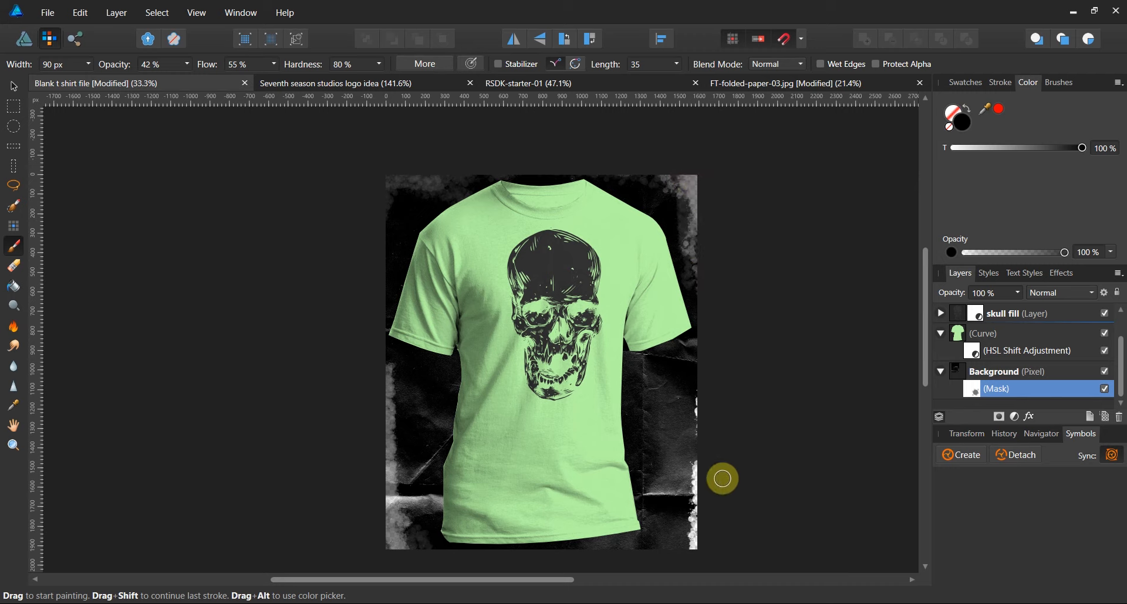
mouse_move(689, 564)
mouse_down()
mouse_move(694, 435)
mouse_move(695, 533)
mouse_move(692, 438)
mouse_move(668, 416)
mouse_move(683, 484)
mouse_move(656, 468)
mouse_move(698, 372)
mouse_move(654, 376)
mouse_up()
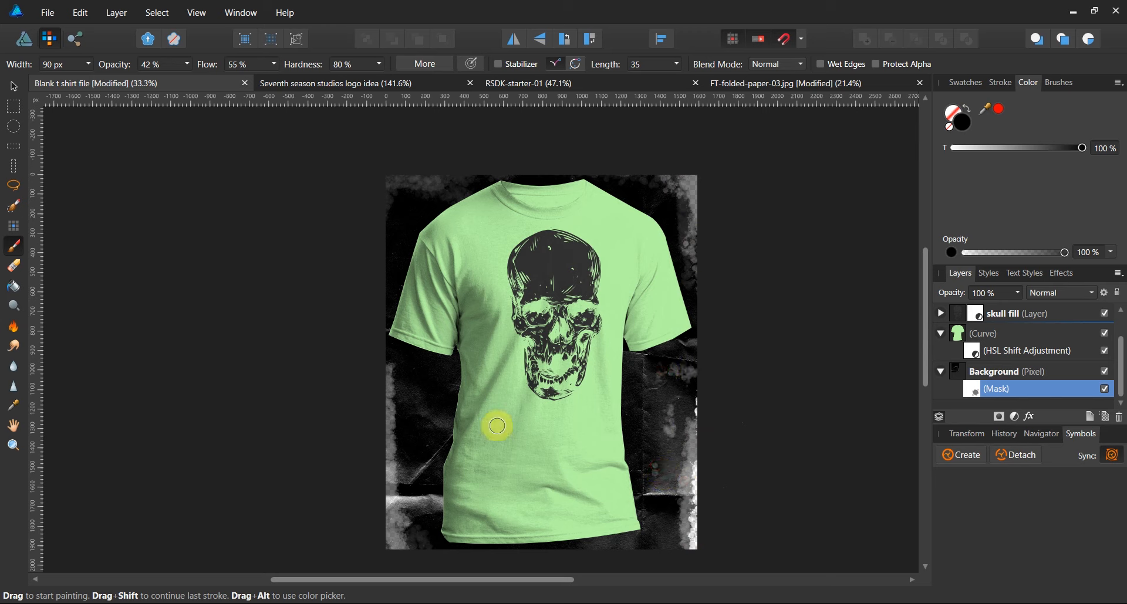
mouse_move(430, 403)
mouse_down()
mouse_move(412, 450)
mouse_move(426, 452)
mouse_up()
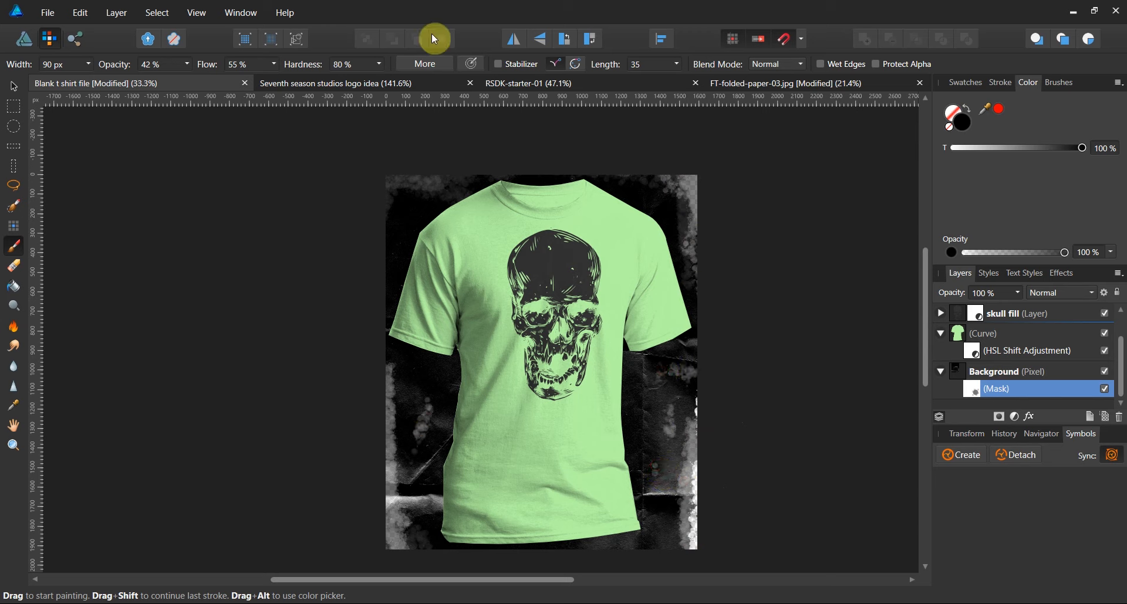